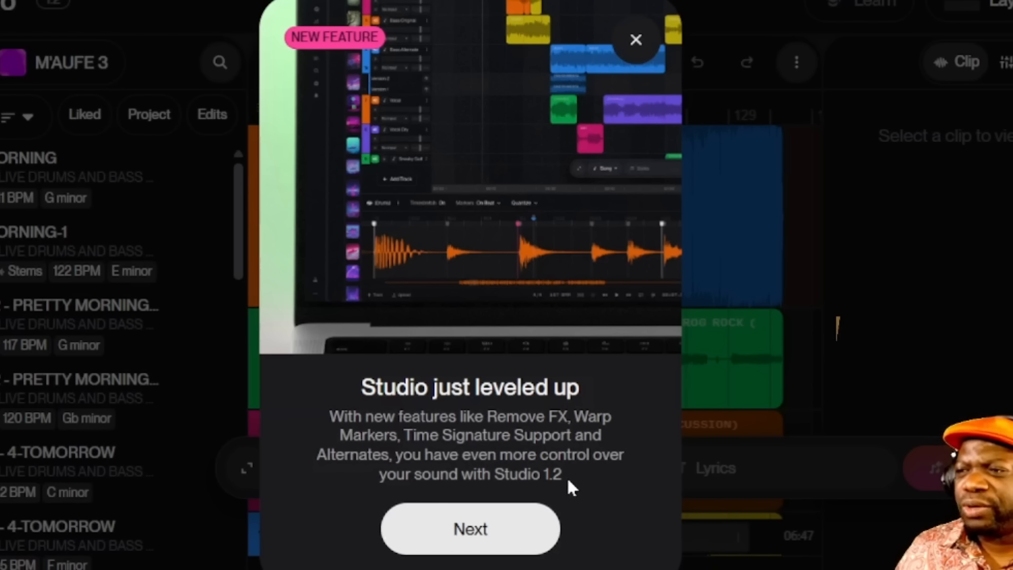
Step through the Remove FX, Warp Markers, Time Signature and Alternates tour slides, then choose Try it
{"action": "left_click", "coordinate": [483, 530]}
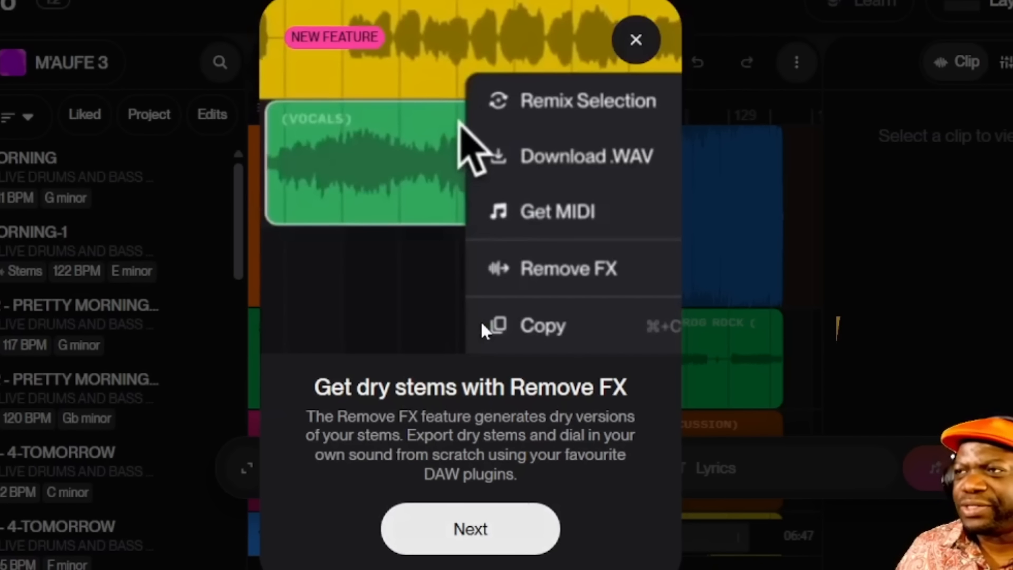
{"action": "left_click", "coordinate": [493, 529]}
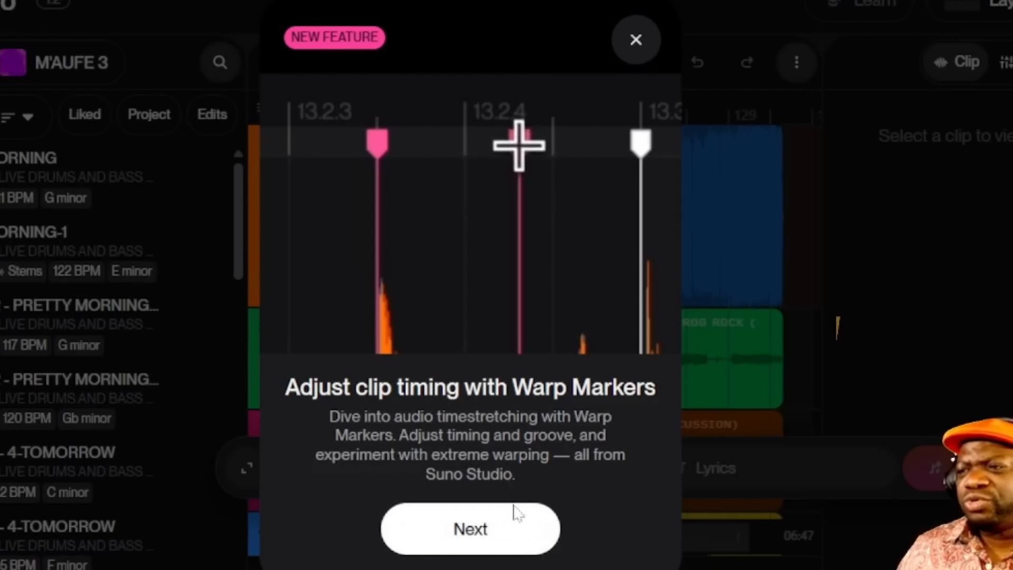
{"action": "left_click", "coordinate": [502, 534]}
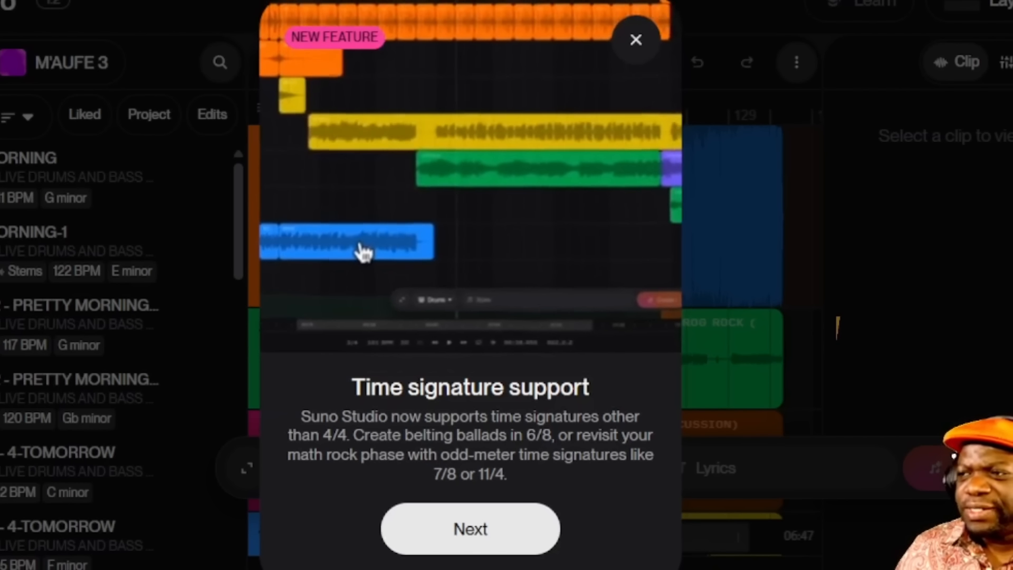
{"action": "left_click", "coordinate": [504, 529]}
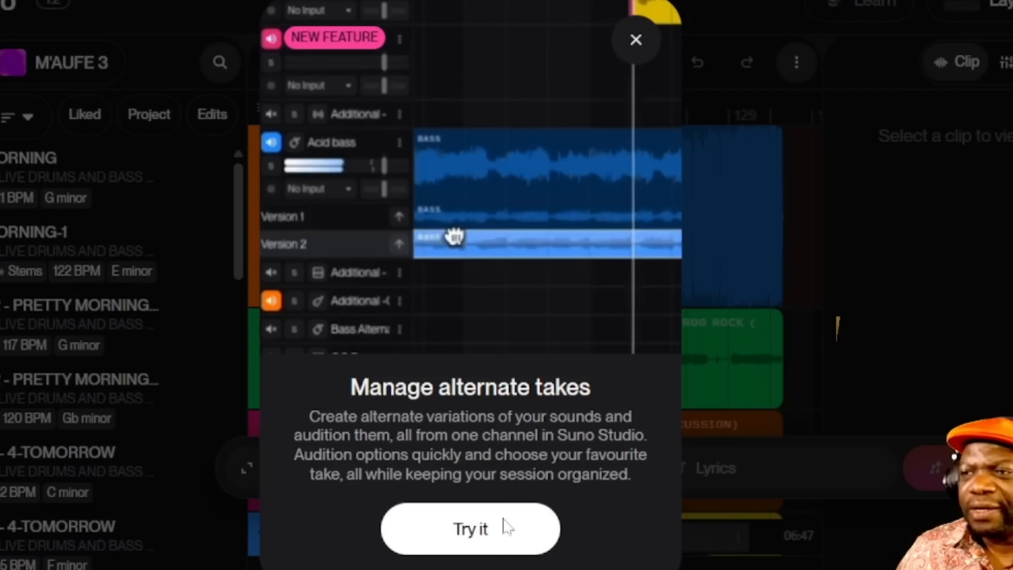
{"action": "left_click", "coordinate": [526, 535]}
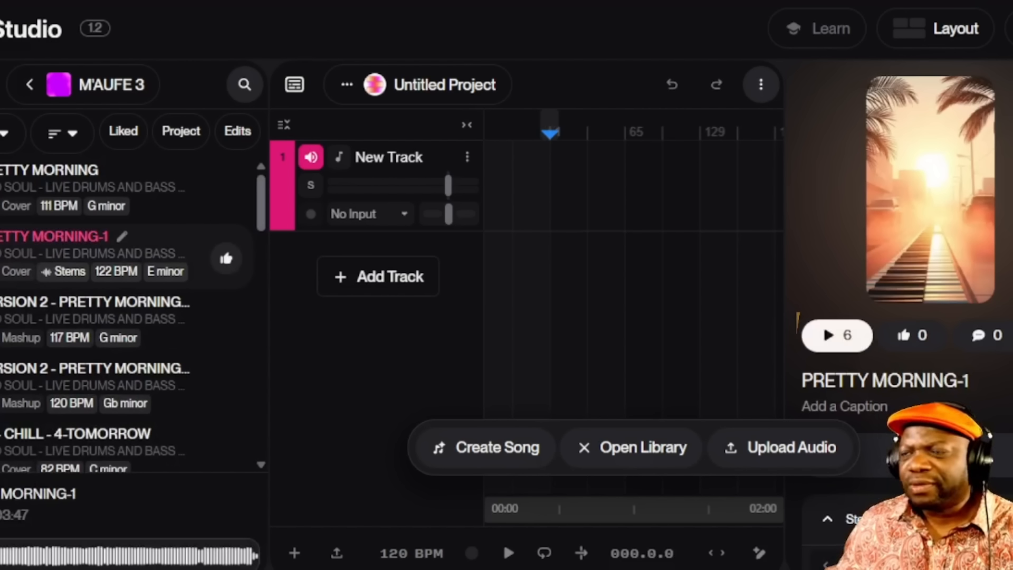
Stop the song previews and unmute the full-mix New Track at the top of the project
{"action": "key", "text": "space"}
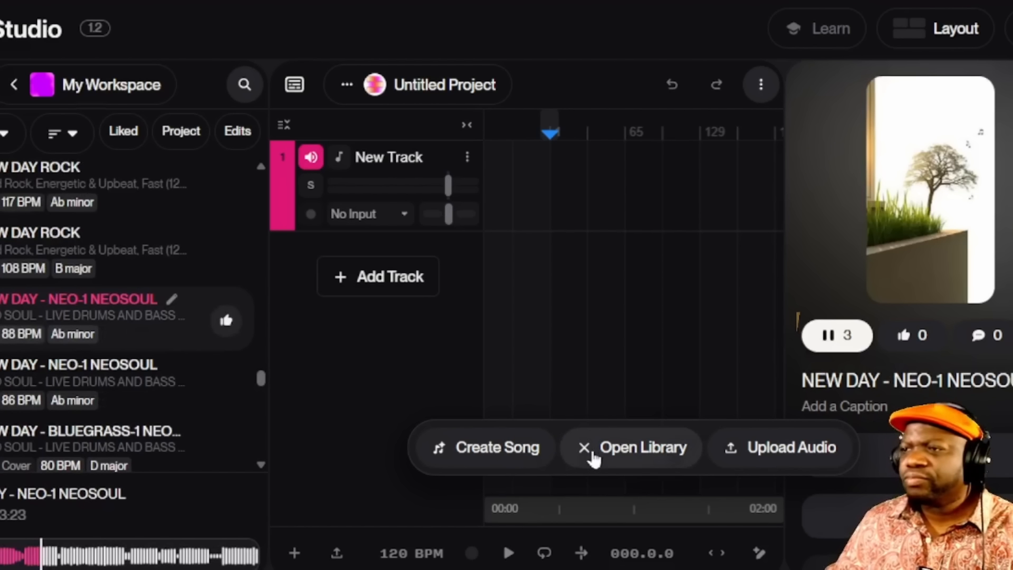
{"action": "key", "text": "space"}
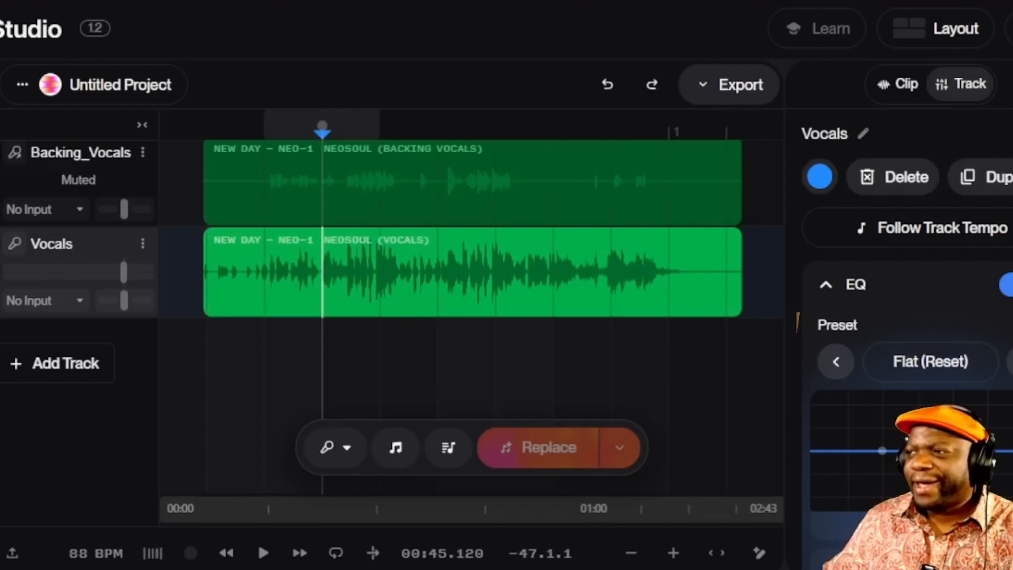
{"action": "scroll", "coordinate": [472, 364], "scroll_direction": "up", "scroll_amount": 4}
{"action": "scroll", "coordinate": [472, 364], "scroll_direction": "up", "scroll_amount": 2}
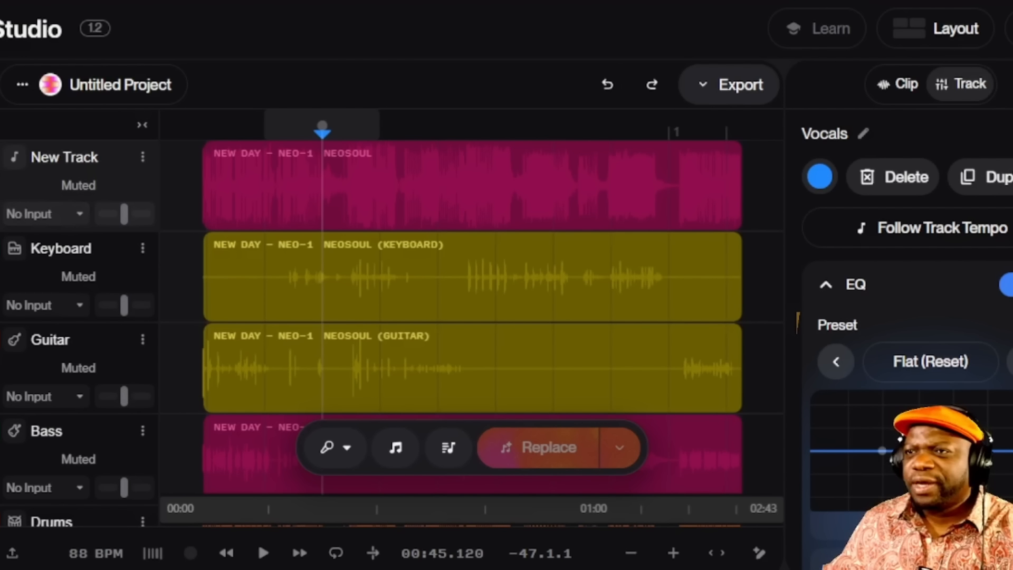
{"action": "left_click", "coordinate": [78, 185]}
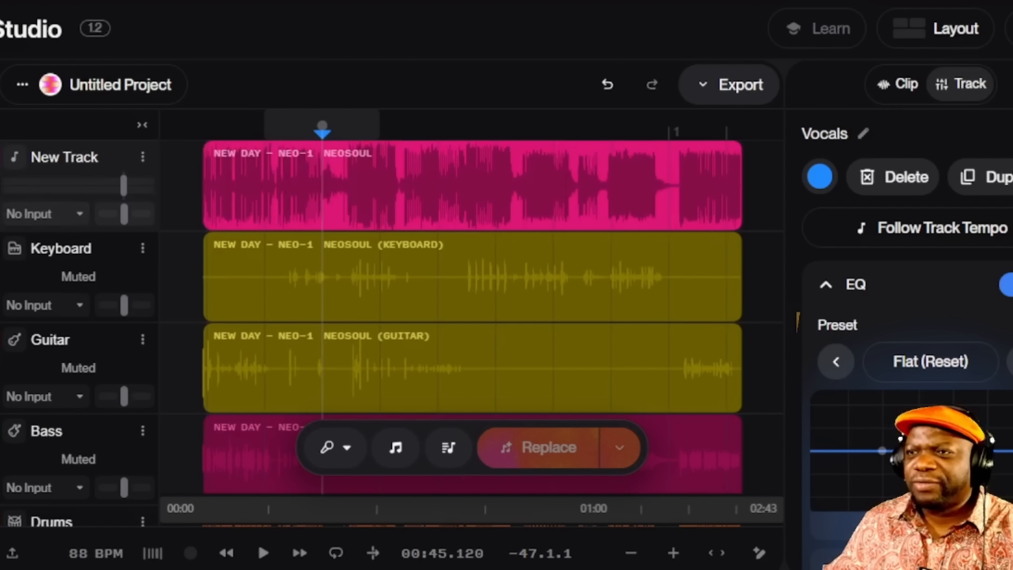
Play the full mix, move the playhead a few seconds later, then stop
{"action": "left_click", "coordinate": [263, 553]}
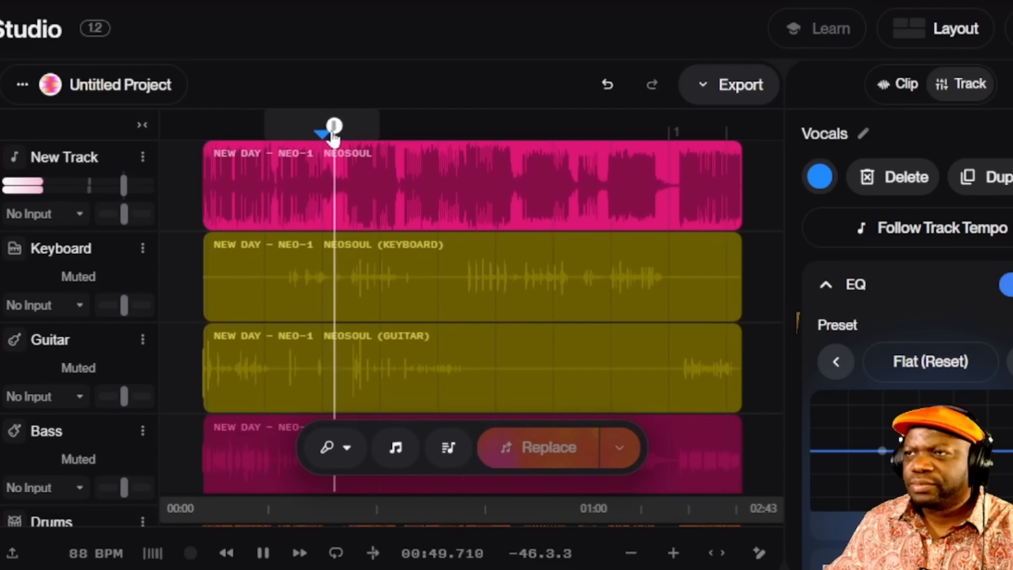
{"action": "left_click_drag", "start_coordinate": [337, 130], "coordinate": [353, 134]}
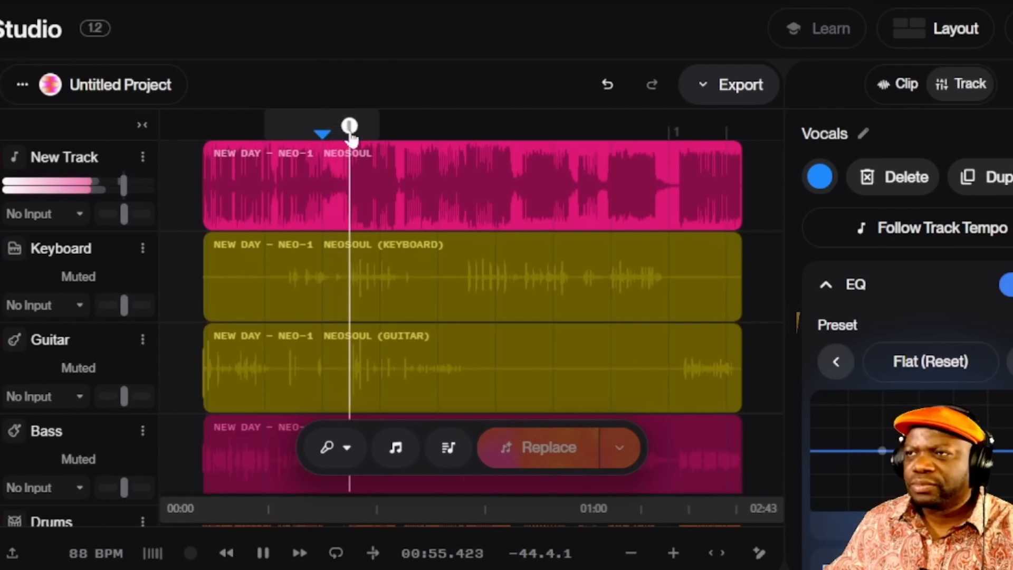
{"action": "left_click", "coordinate": [263, 554]}
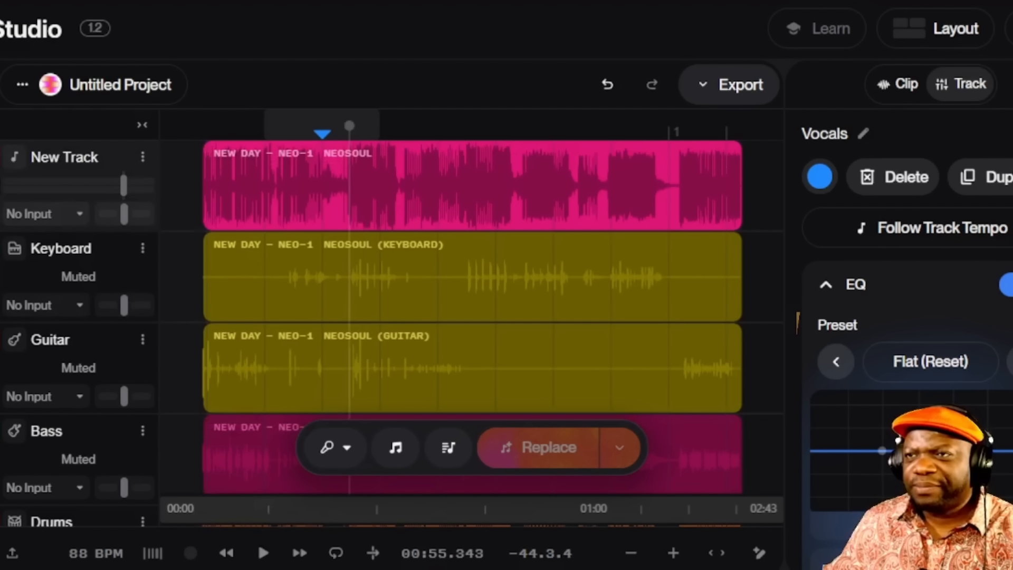
{"action": "scroll", "coordinate": [103, 298], "scroll_direction": "down", "scroll_amount": 6}
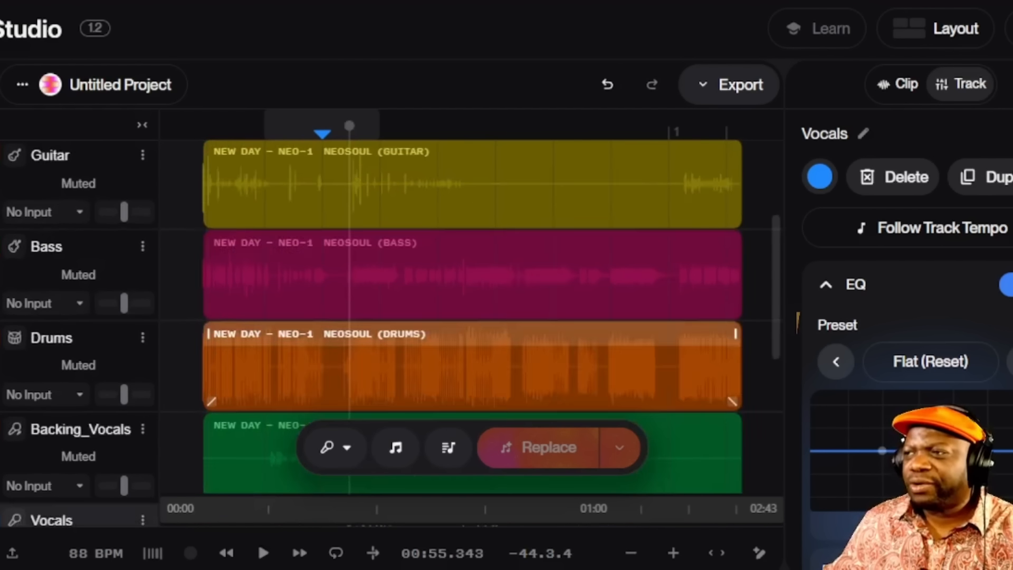
Unmute the Vocals track with M and play the song briefly to hear it
{"action": "scroll", "coordinate": [140, 362], "scroll_direction": "down", "scroll_amount": 2}
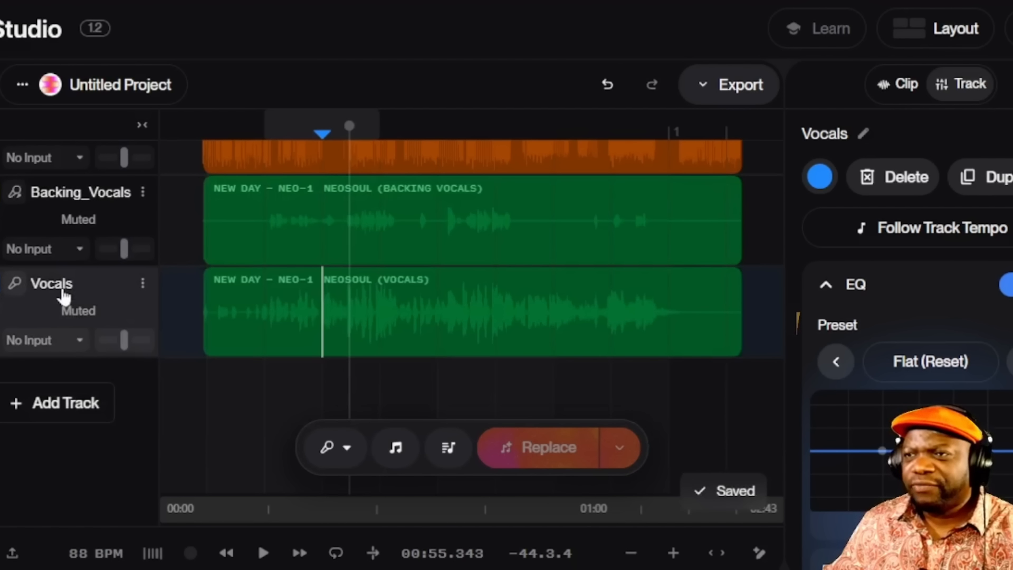
{"action": "key", "text": "m"}
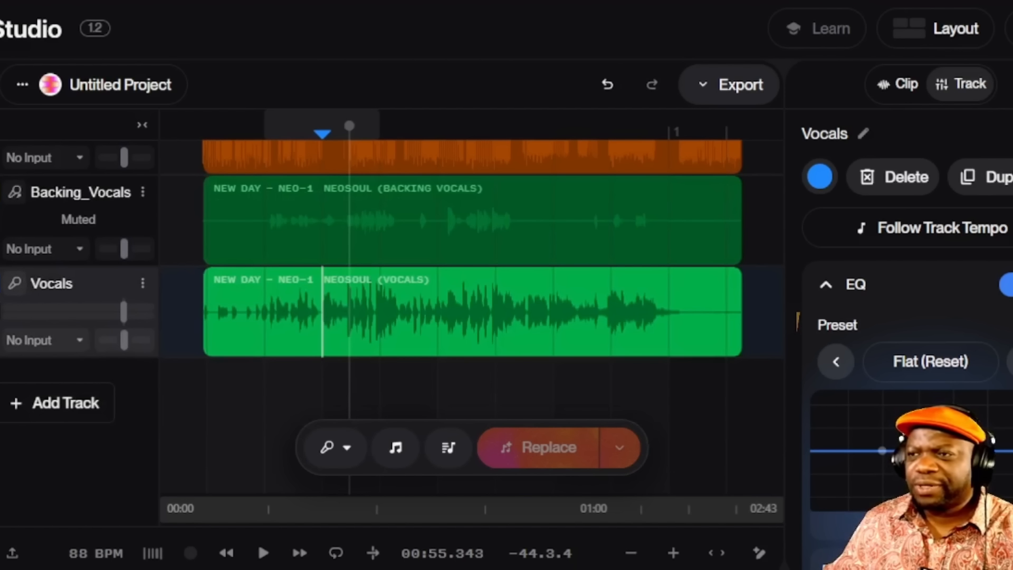
{"action": "left_click", "coordinate": [263, 552]}
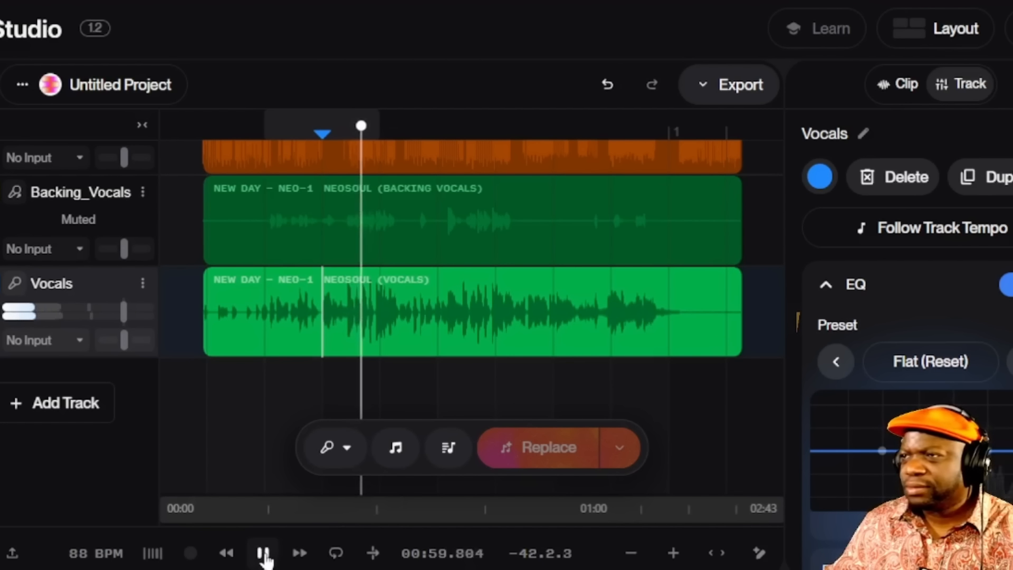
{"action": "left_click", "coordinate": [263, 552]}
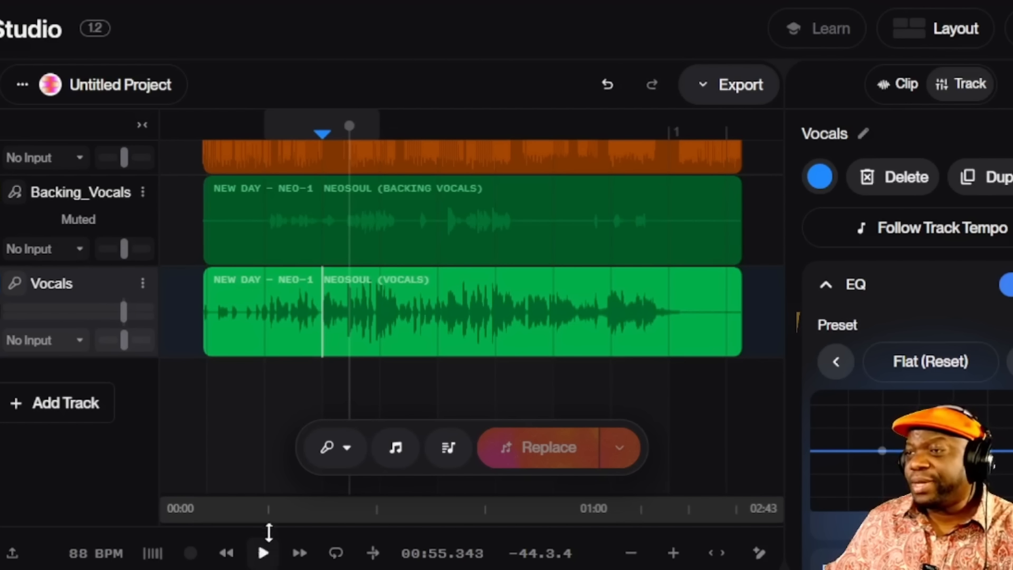
Toggle solo on the Vocals track during playback, then stop and release the solo
{"action": "key", "text": "s"}
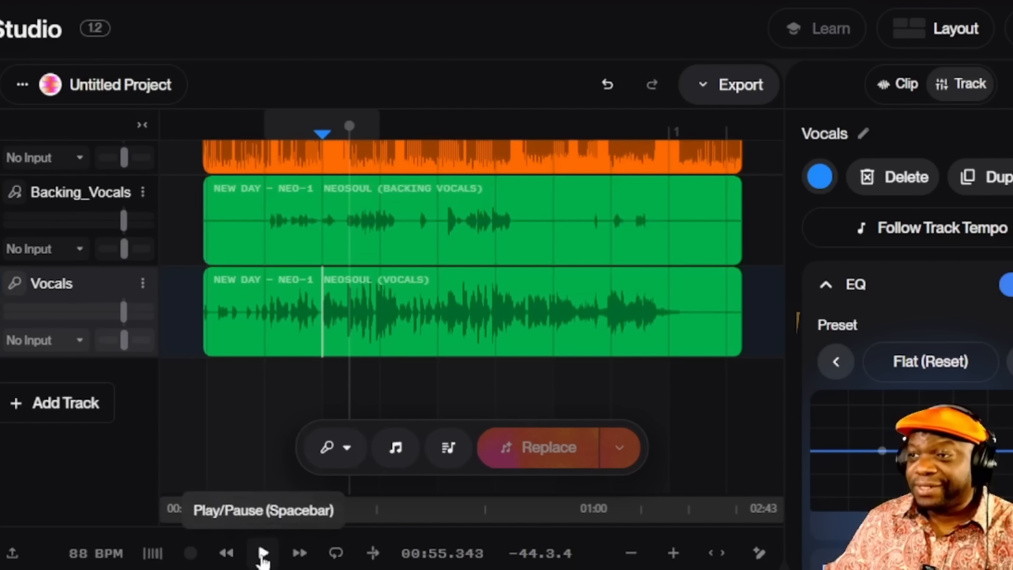
{"action": "left_click", "coordinate": [263, 552]}
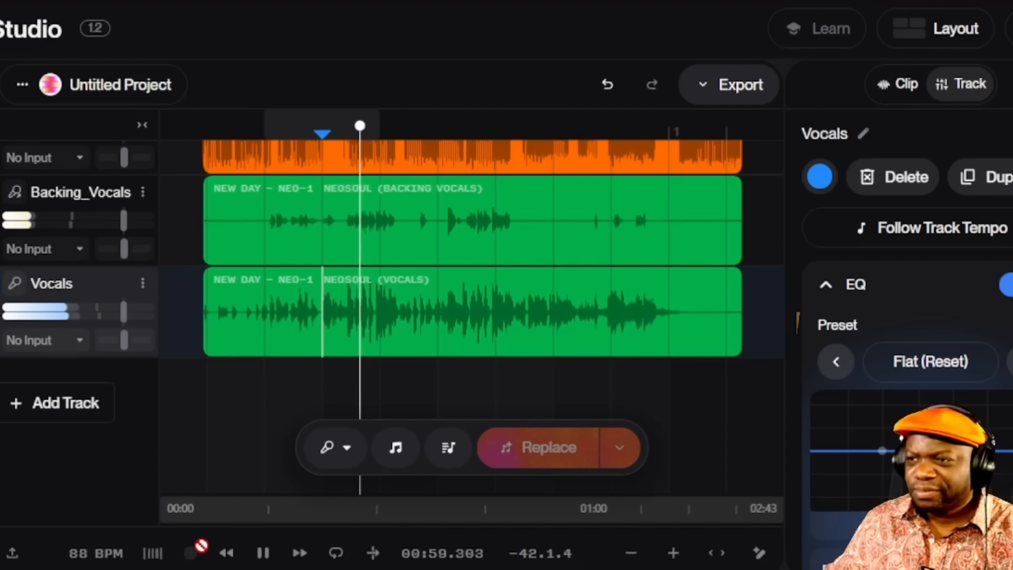
{"action": "left_click", "coordinate": [2, 312]}
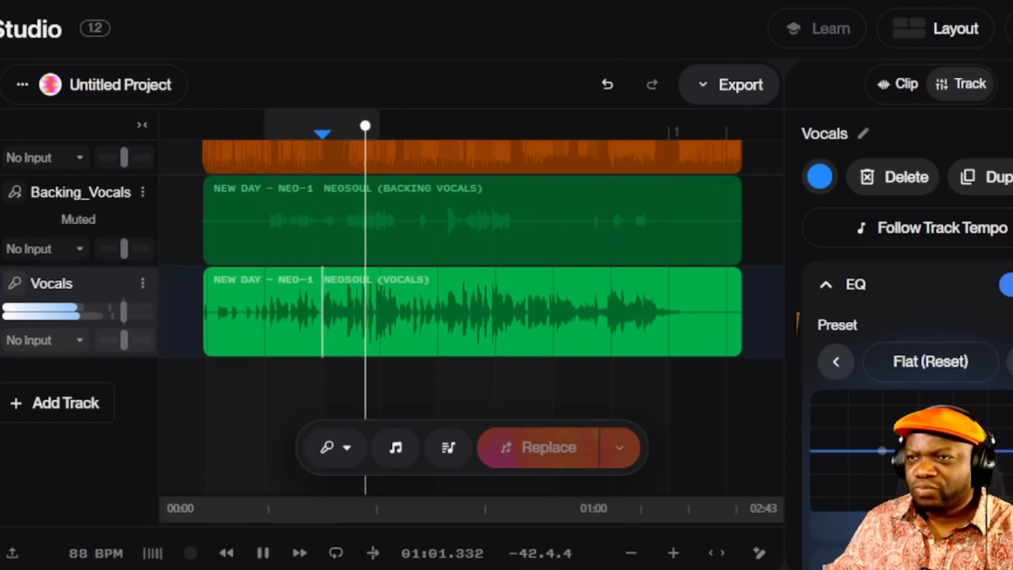
{"action": "left_click", "coordinate": [262, 553]}
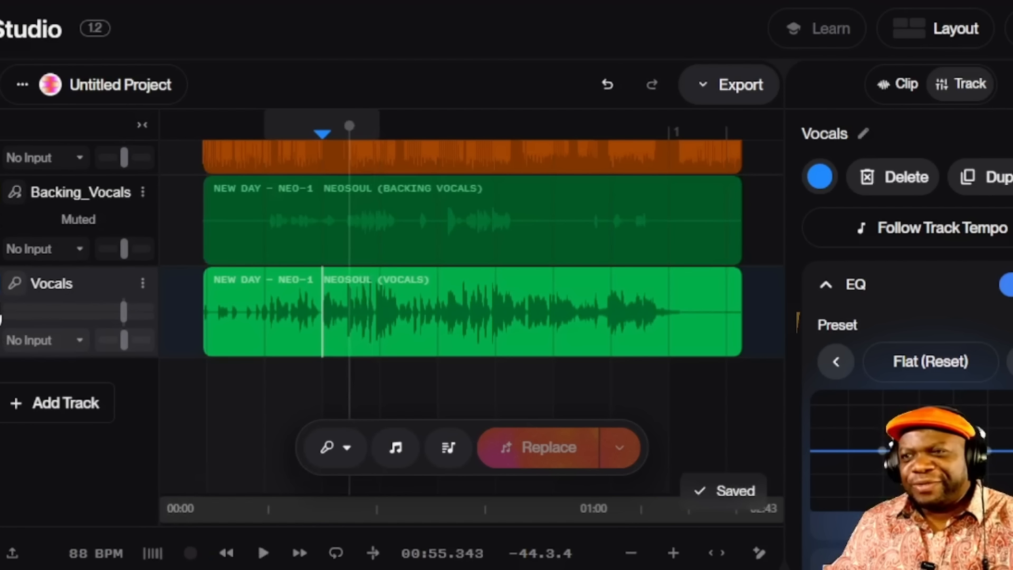
{"action": "key", "text": "s"}
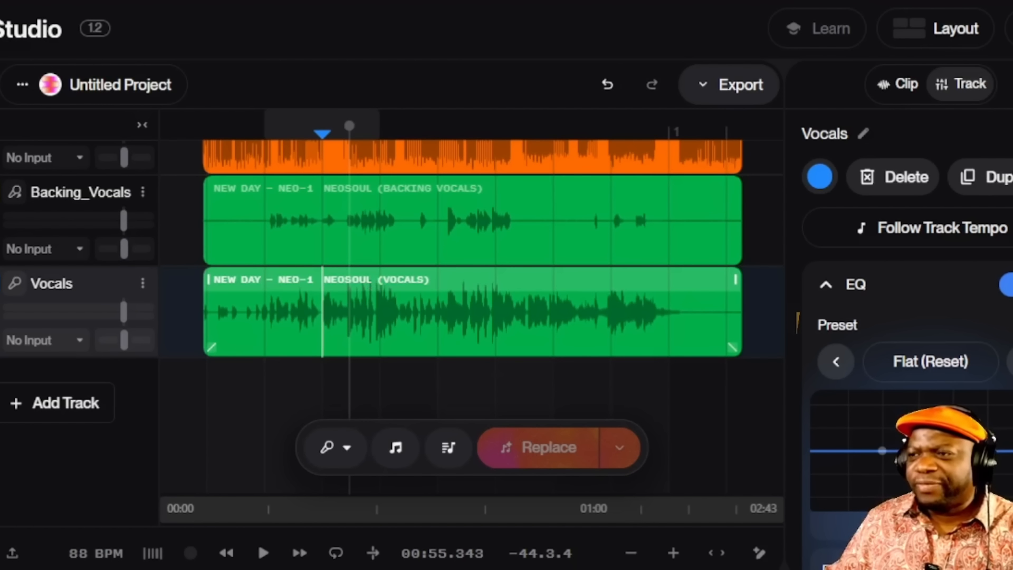
Apply Remove FX to the Vocals clip to create dry Version 1 and Version 2 takes
{"action": "left_click", "coordinate": [262, 553]}
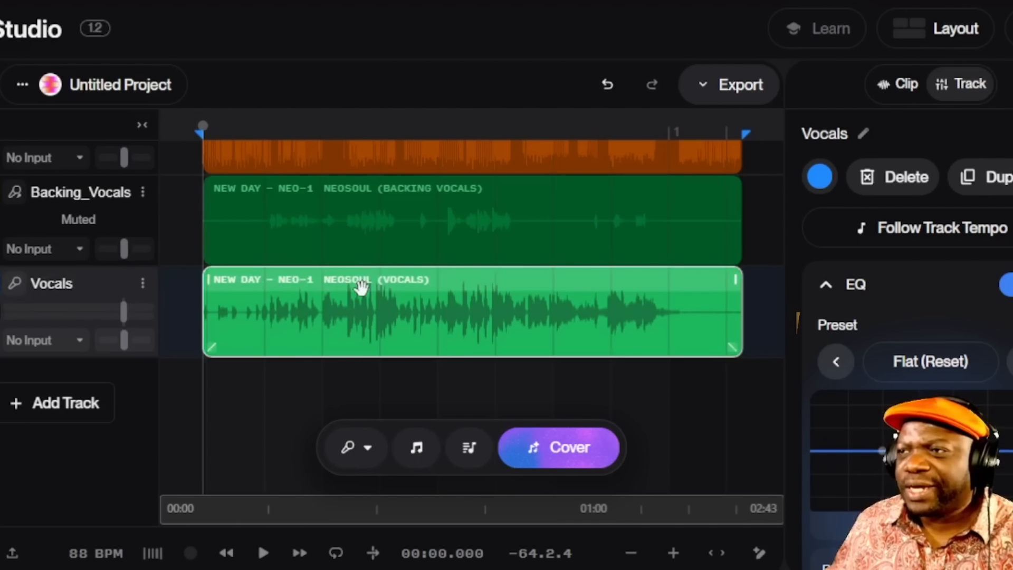
{"action": "right_click", "coordinate": [362, 284]}
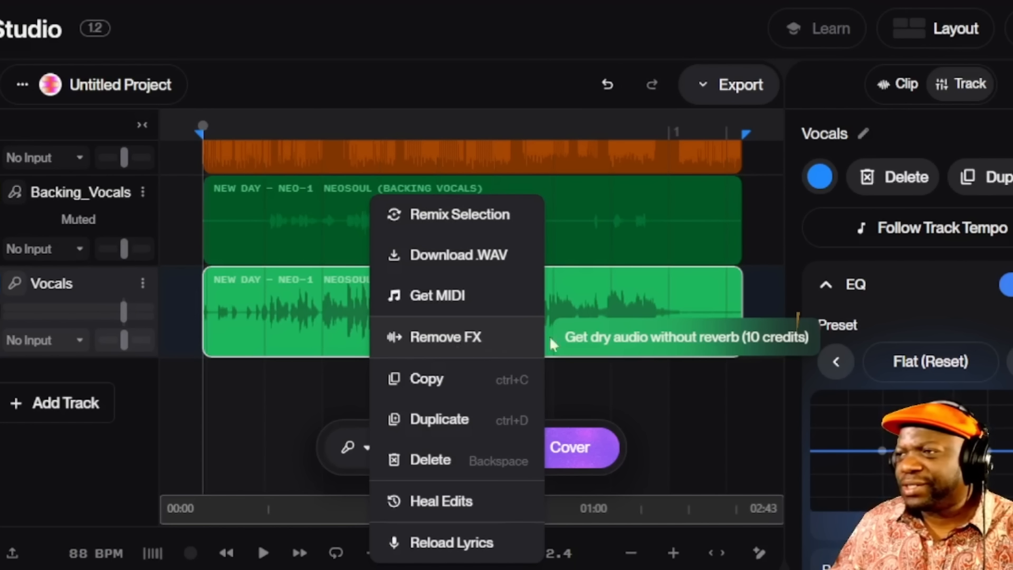
{"action": "left_click", "coordinate": [463, 341]}
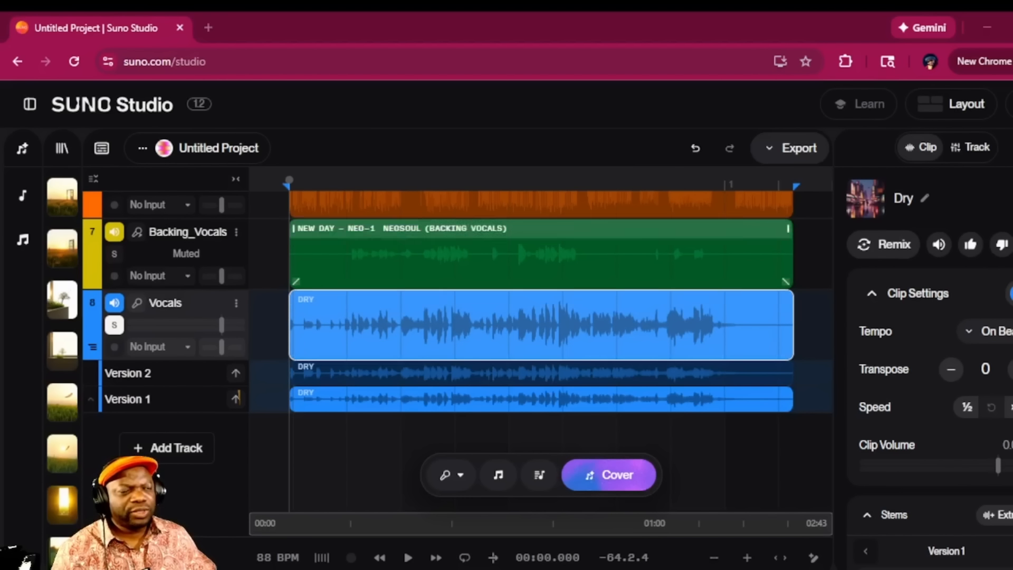
Play the dry vocals, jumping ahead to about 1:23, then stop
{"action": "left_click", "coordinate": [407, 557]}
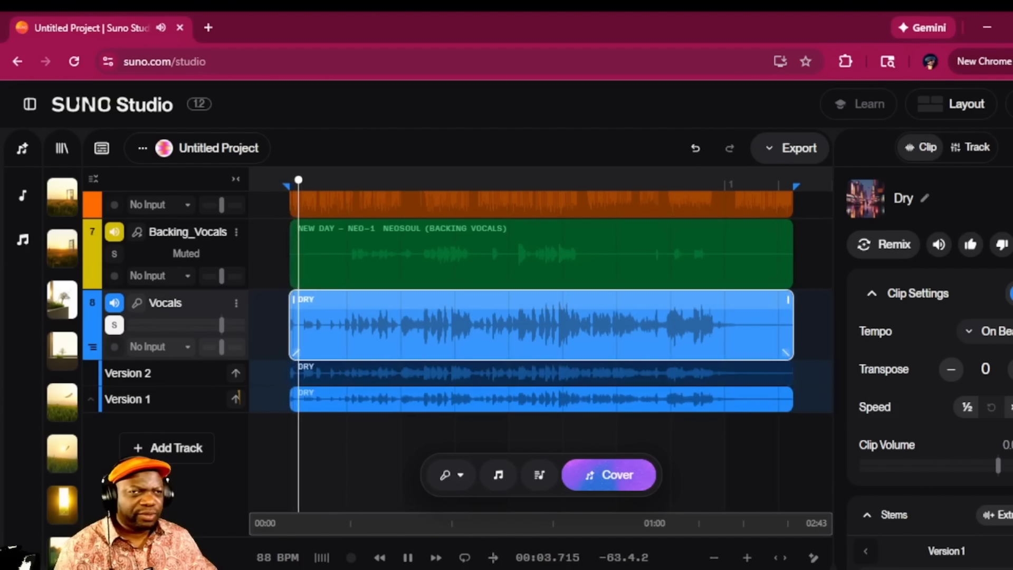
{"action": "left_click_drag", "start_coordinate": [304, 189], "coordinate": [497, 201]}
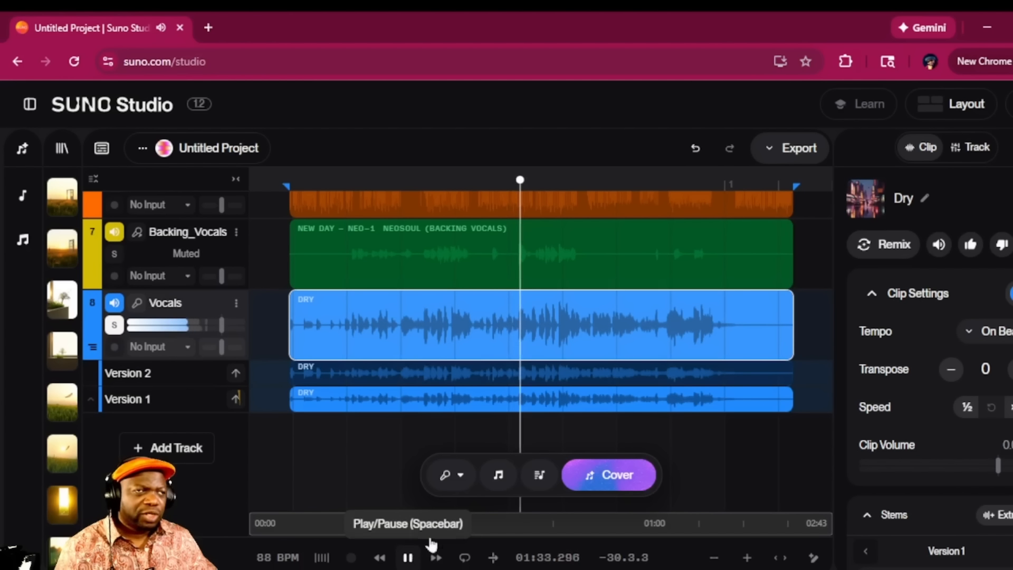
{"action": "left_click", "coordinate": [409, 558]}
Solo the original vocals on track 2 and play from about 0:11, skipping to 0:34
{"action": "scroll", "coordinate": [721, 385], "scroll_direction": "up", "scroll_amount": 7}
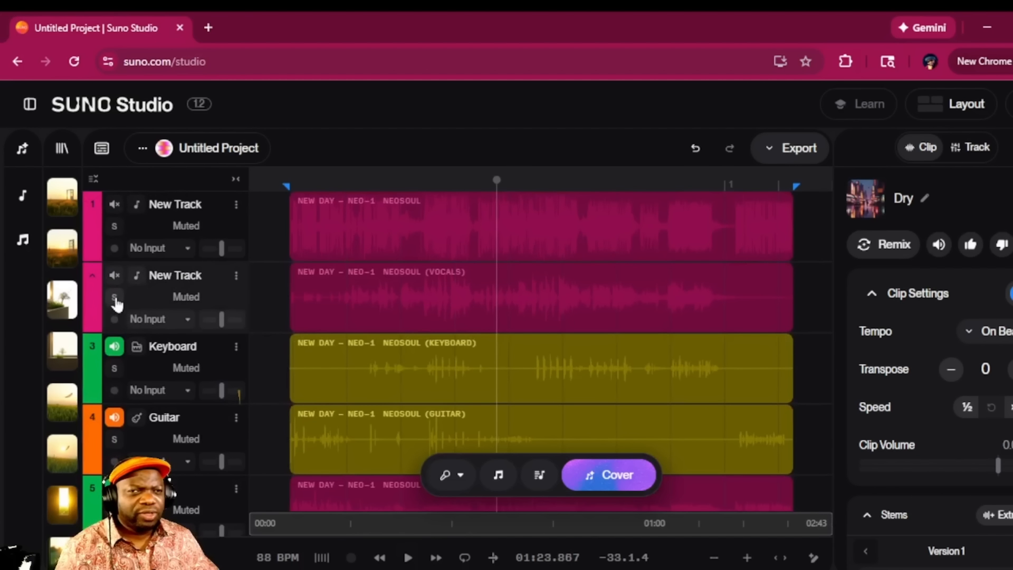
{"action": "left_click", "coordinate": [114, 297]}
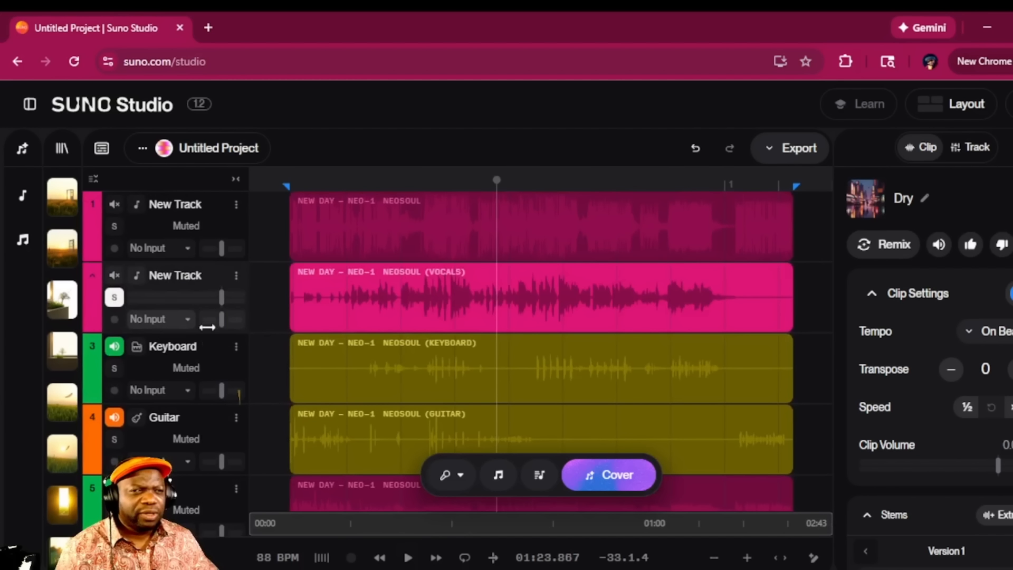
{"action": "left_click", "coordinate": [313, 461]}
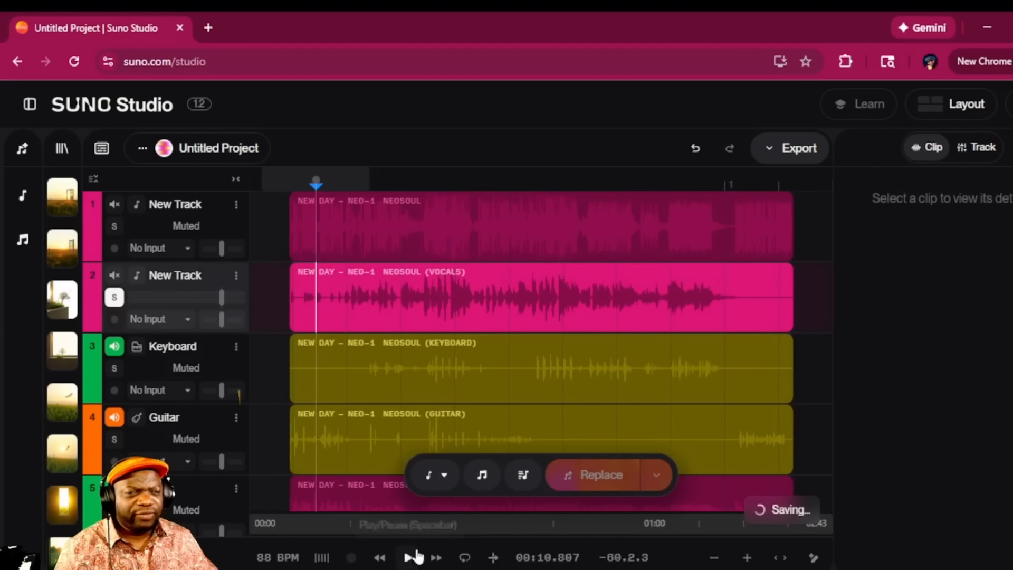
{"action": "left_click", "coordinate": [409, 558]}
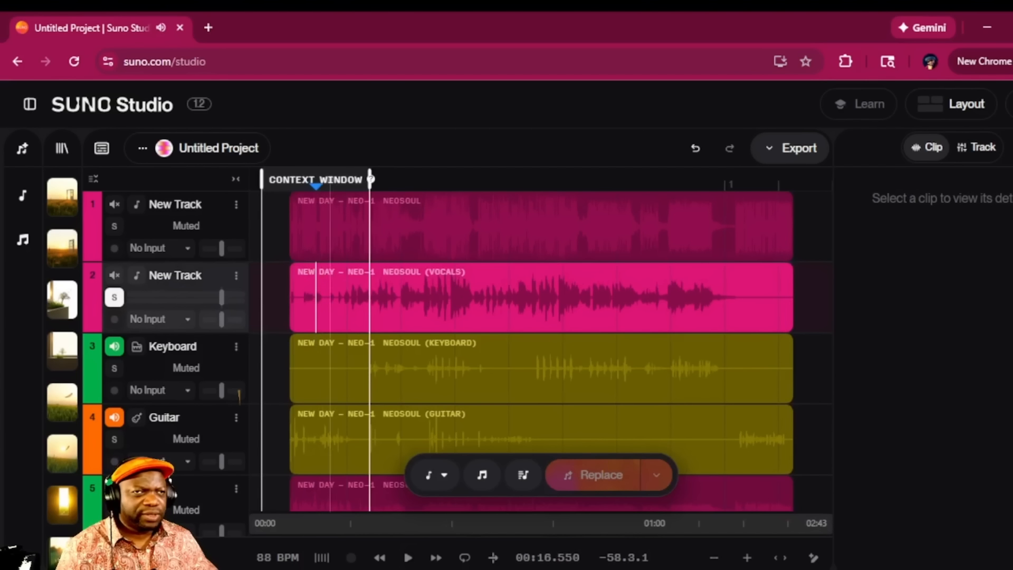
{"action": "left_click_drag", "start_coordinate": [328, 180], "coordinate": [431, 181]}
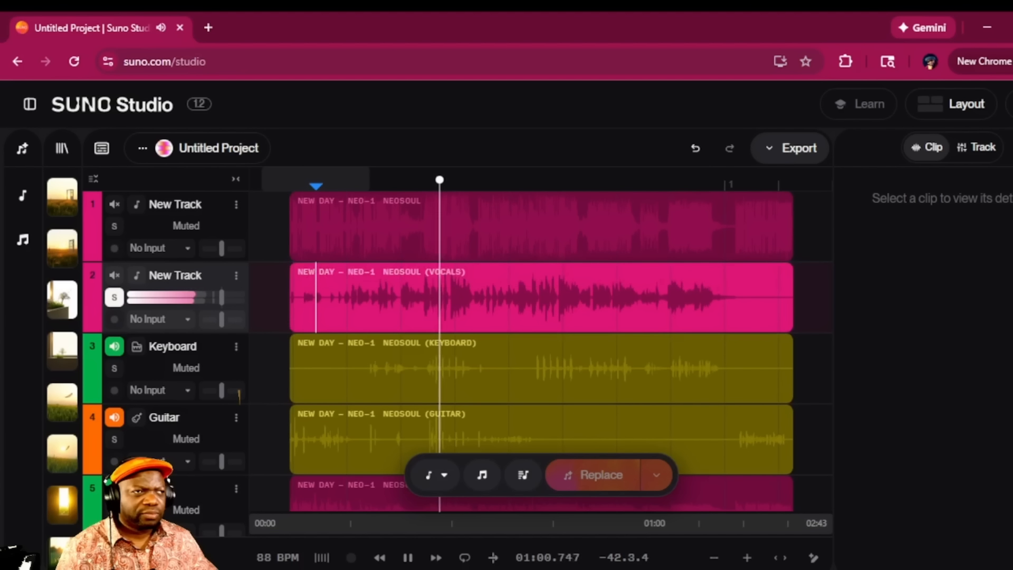
{"action": "scroll", "coordinate": [832, 429], "scroll_direction": "down", "scroll_amount": 6}
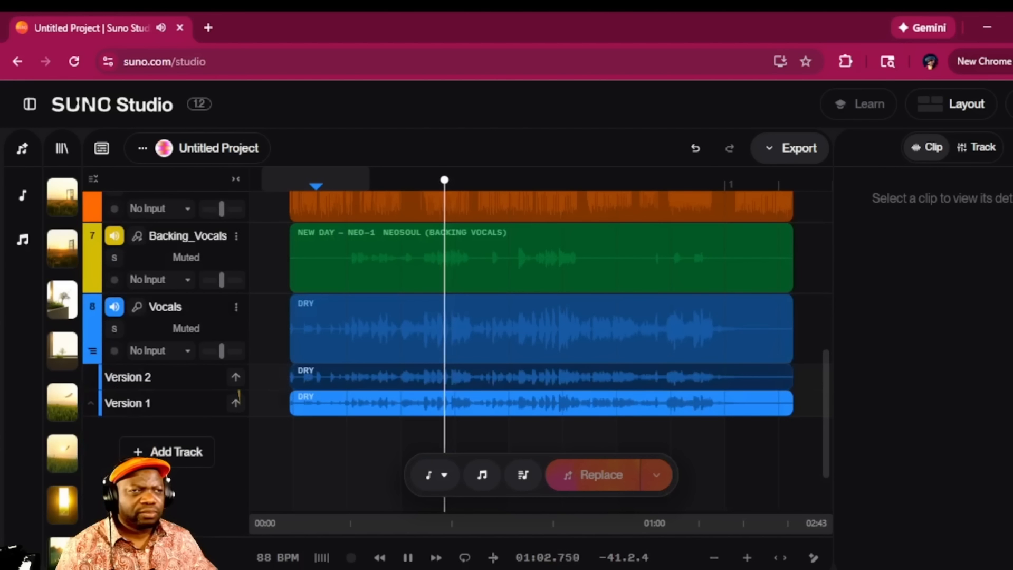
Solo and unsolo the dry Vocals track twice to compare it with the mix, then stop playback
{"action": "left_click", "coordinate": [115, 332]}
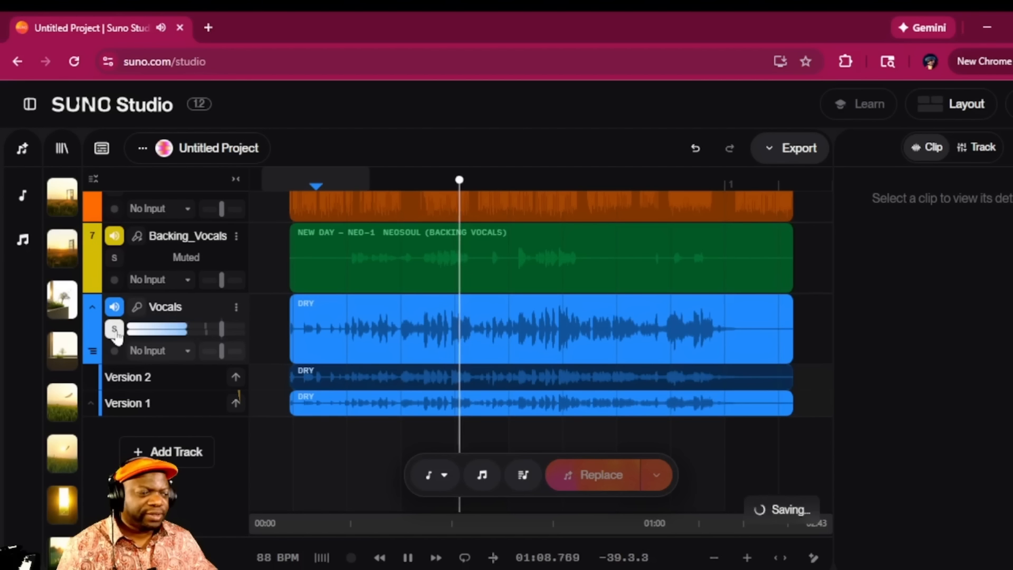
{"action": "left_click", "coordinate": [116, 332]}
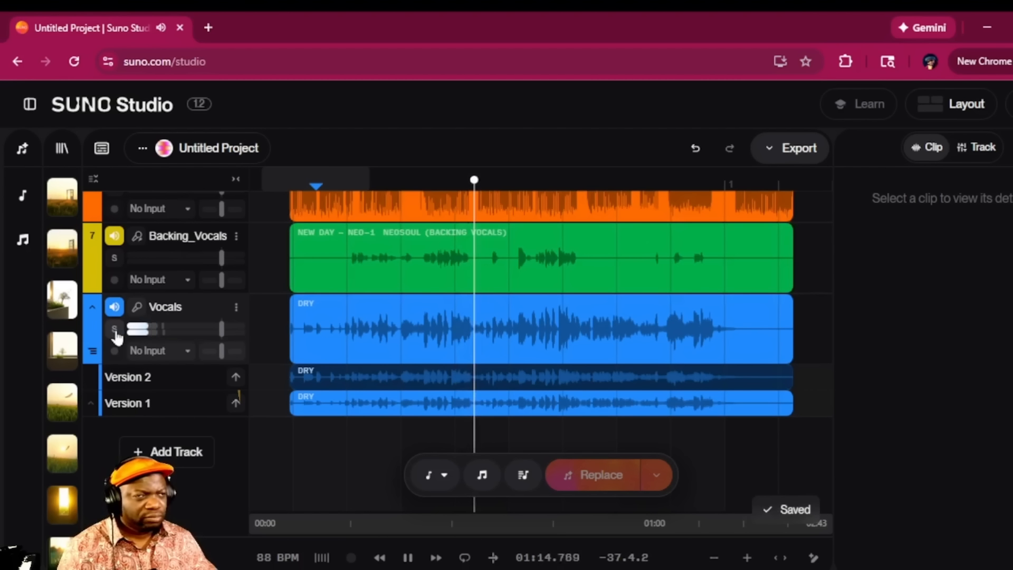
{"action": "left_click", "coordinate": [115, 330]}
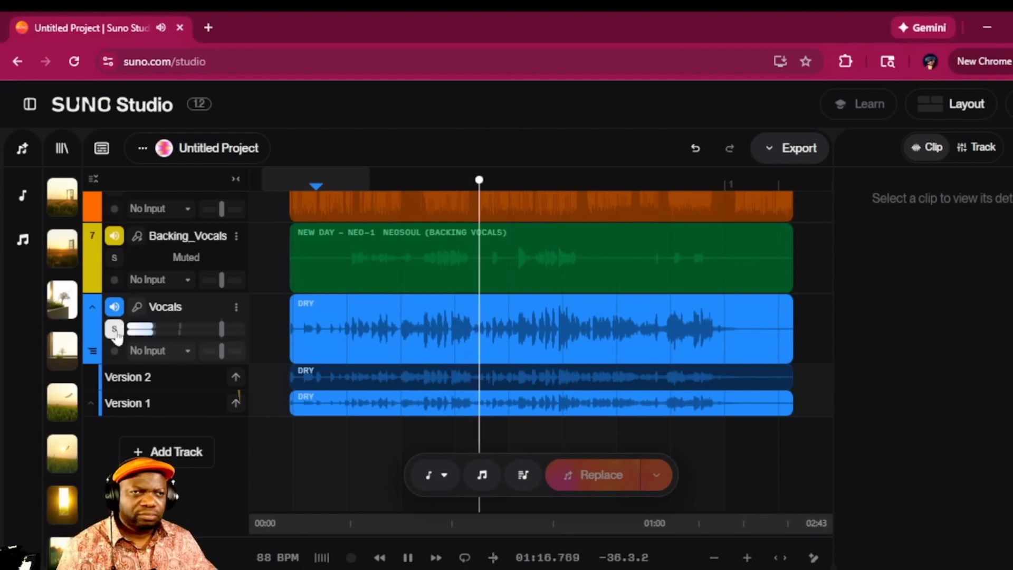
{"action": "left_click", "coordinate": [115, 330]}
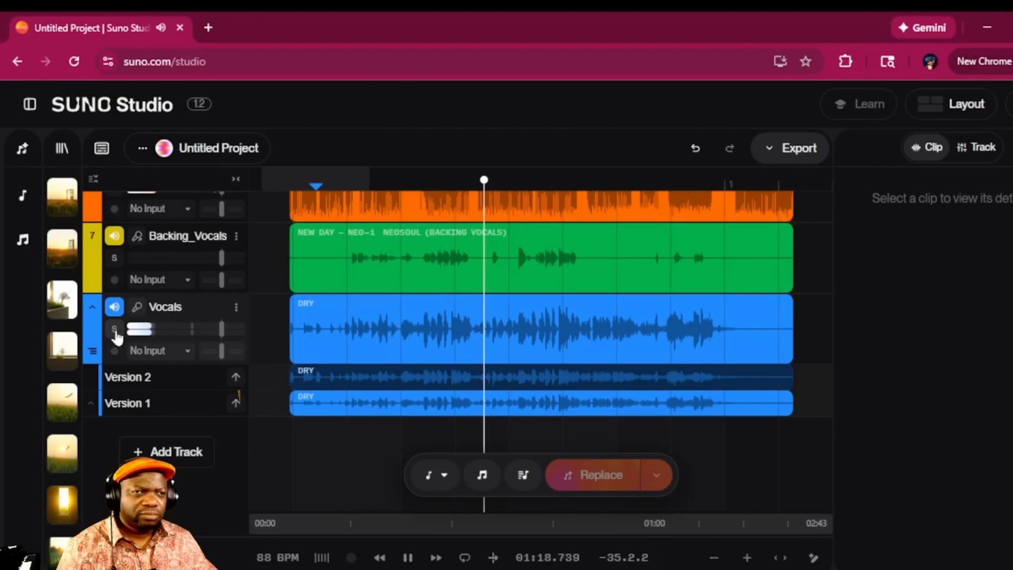
{"action": "left_click", "coordinate": [408, 557]}
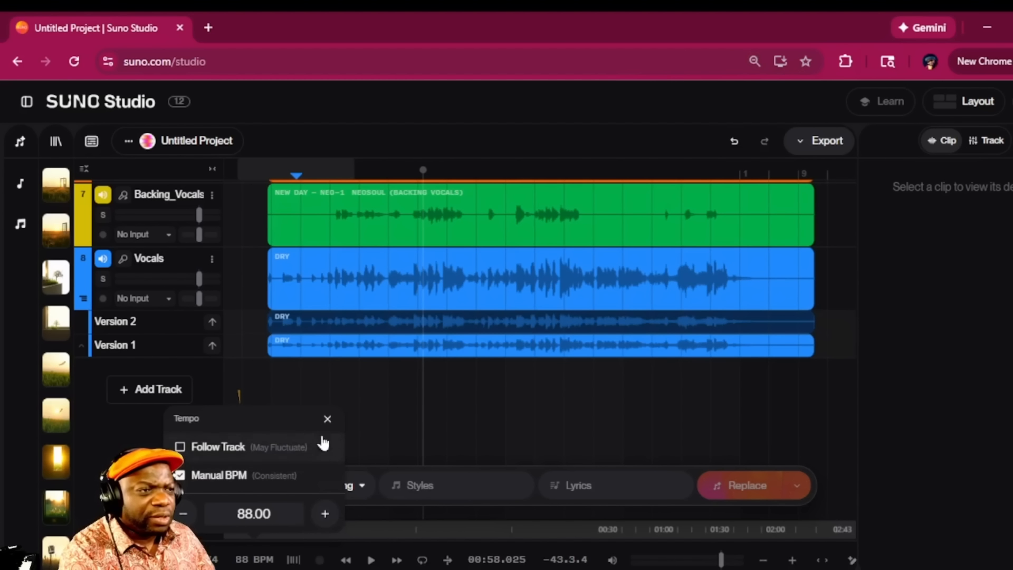
Close the Tempo settings and set the browser zoom to 90%
{"action": "left_click", "coordinate": [327, 418]}
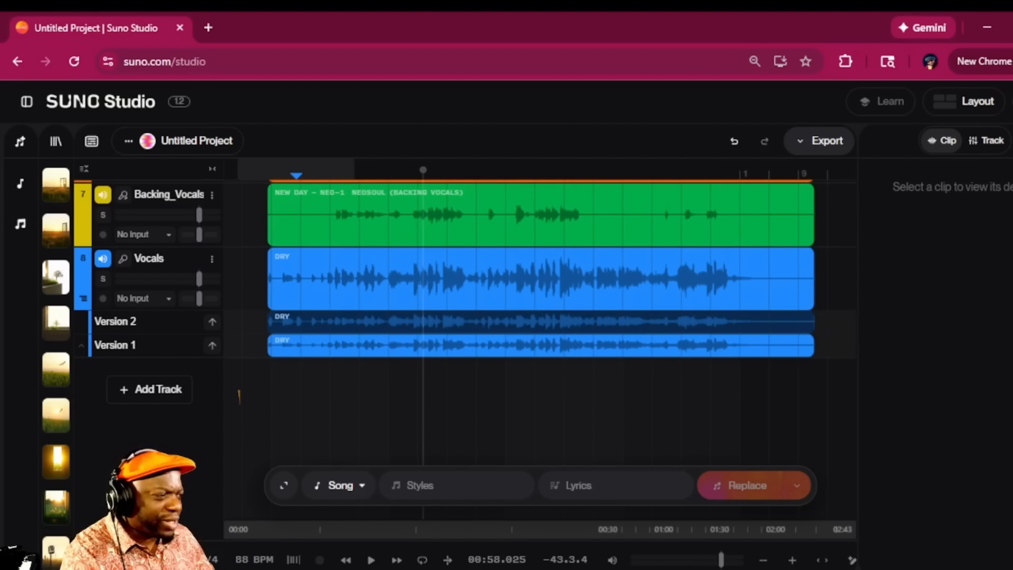
{"action": "scroll", "coordinate": [196, 520], "scroll_direction": "up", "scroll_amount": 1}
{"action": "key", "text": "ctrl+plus"}
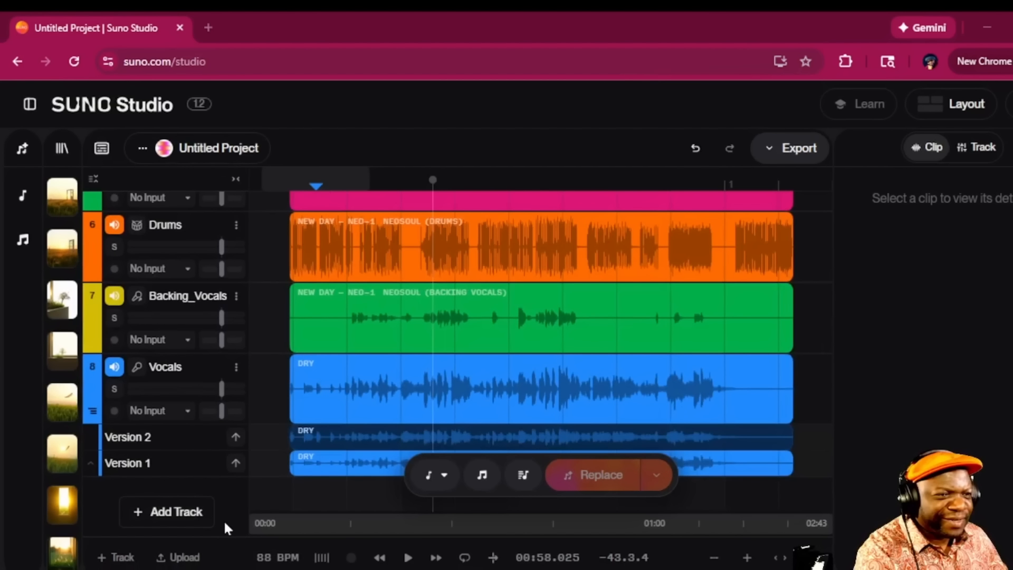
{"action": "scroll", "coordinate": [218, 526], "scroll_direction": "down", "scroll_amount": 2}
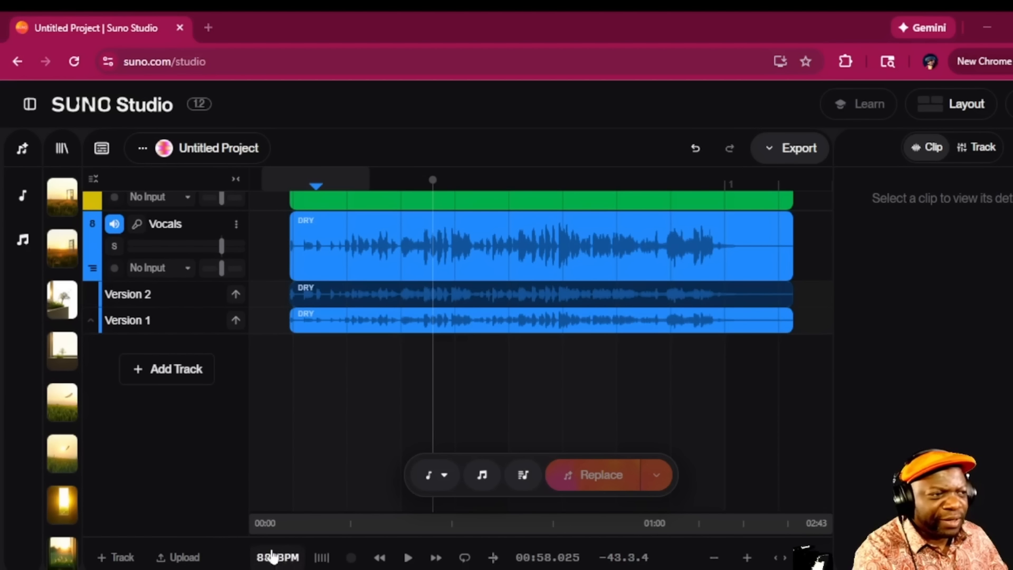
{"action": "key", "text": "ctrl+minus"}
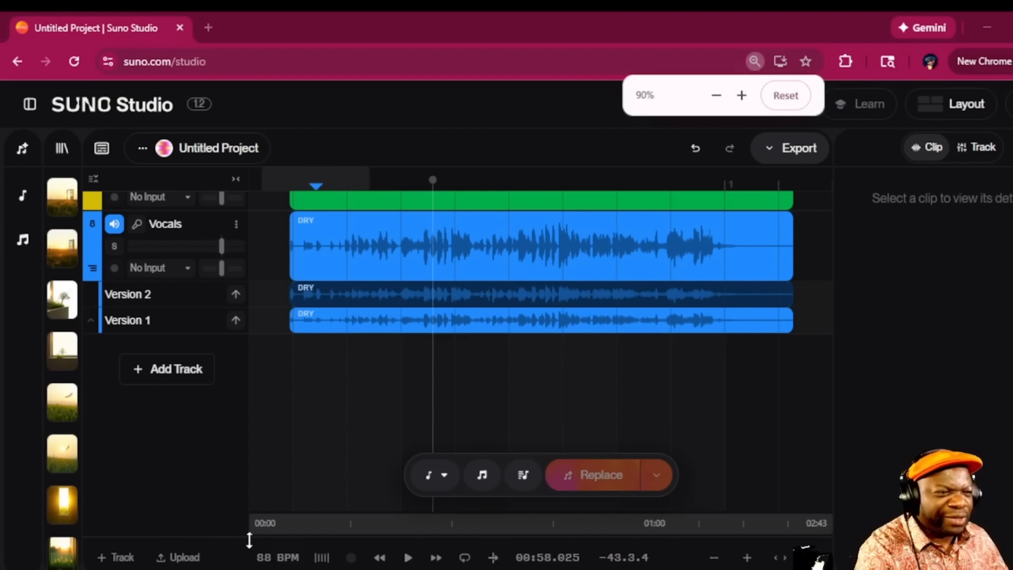
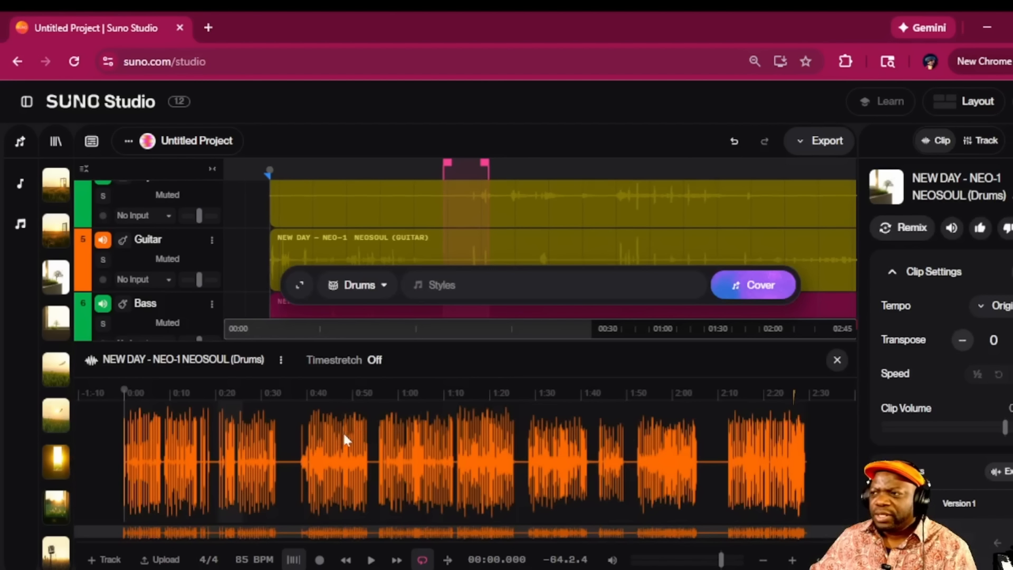
Place the playhead in the drum waveform and zoom in around 0:30–1:30
{"action": "left_click", "coordinate": [301, 437]}
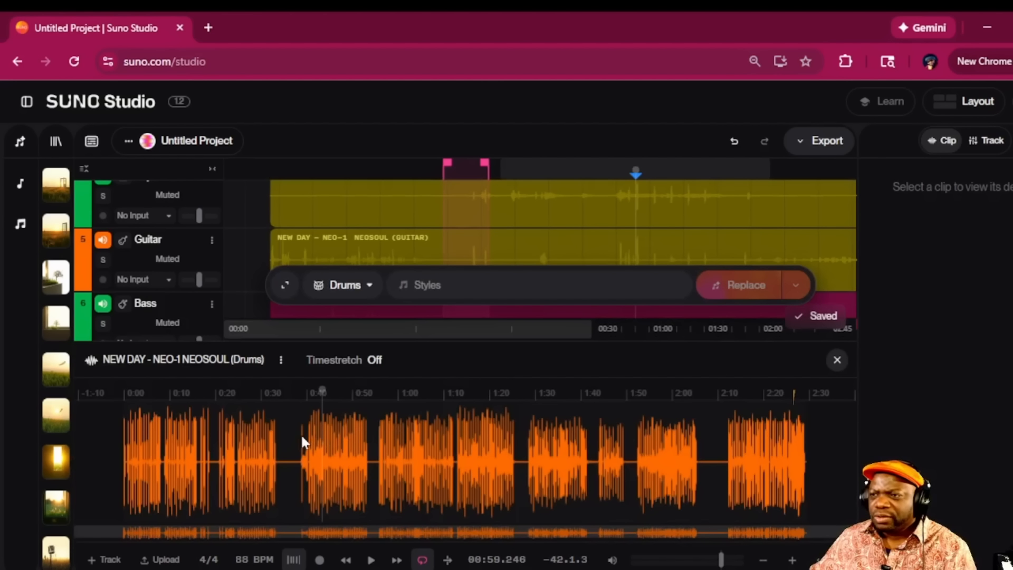
{"action": "left_click", "coordinate": [298, 438]}
{"action": "scroll", "coordinate": [375, 362], "scroll_direction": "up", "scroll_amount": 5}
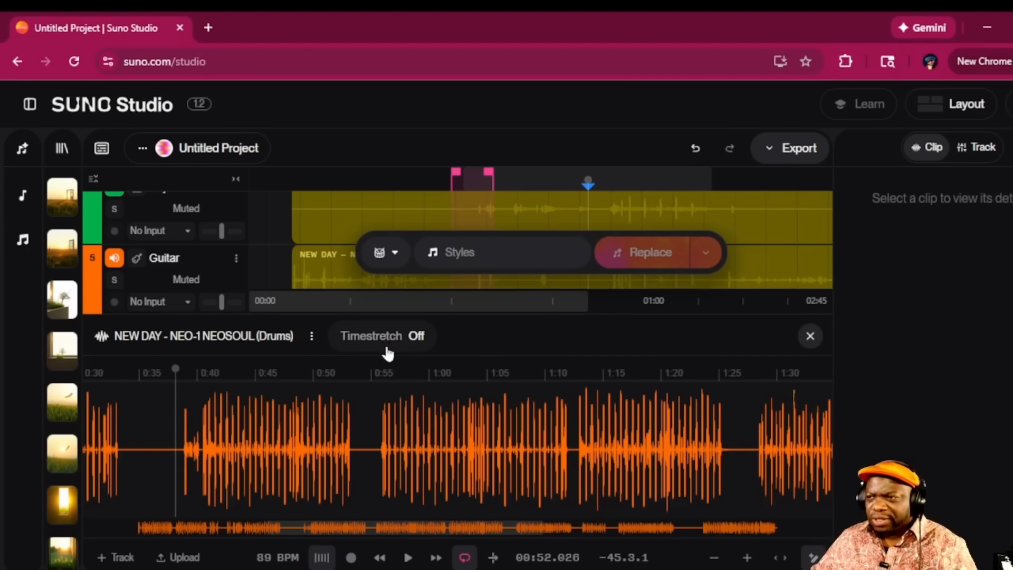
Shrink the browser page and switch Timestretch on for the Drums clip
{"action": "left_click", "coordinate": [420, 341]}
{"action": "key", "text": "ctrl+minus"}
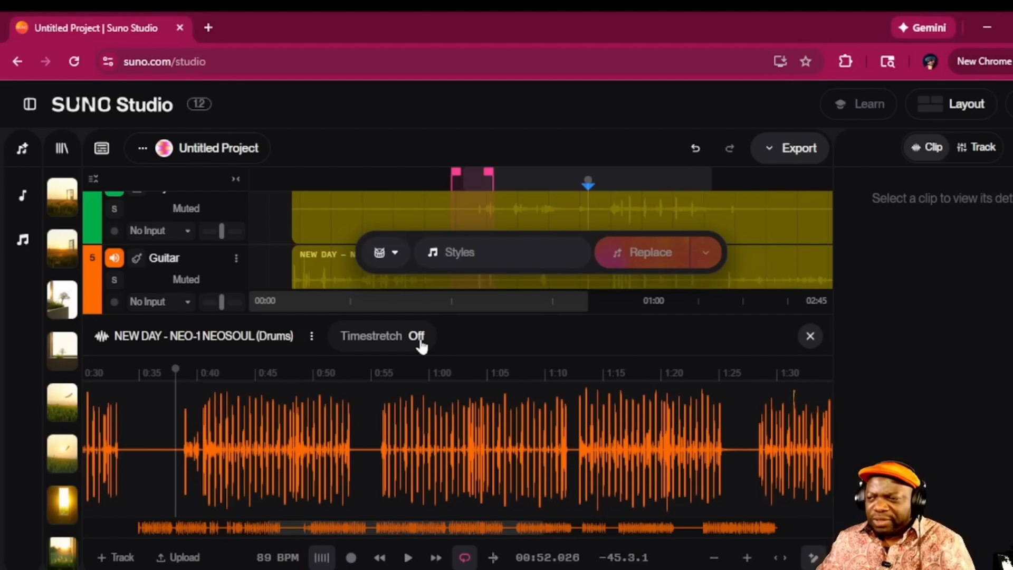
{"action": "left_click", "coordinate": [380, 338]}
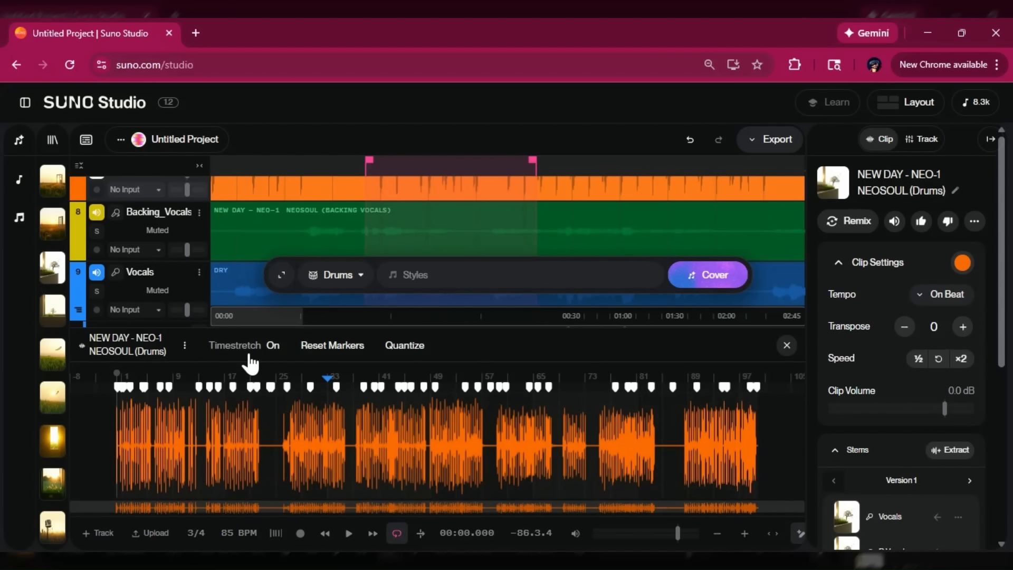
Open the Reset Markers choices for the Drums clip
{"action": "left_click", "coordinate": [344, 355]}
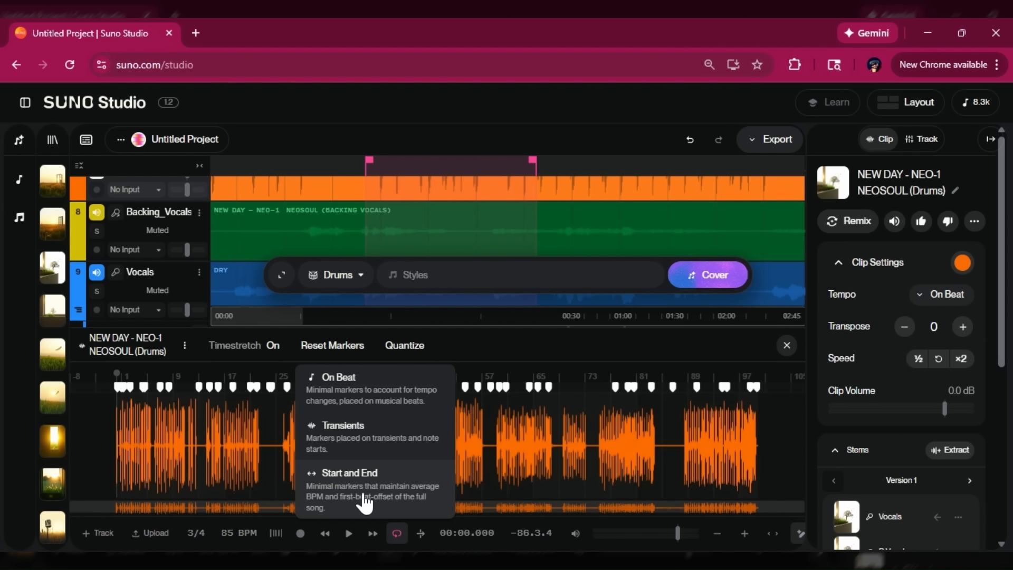
Enlarge the page three steps and reset the Drums warp markers On Beat
{"action": "key", "text": "ctrl+plus"}
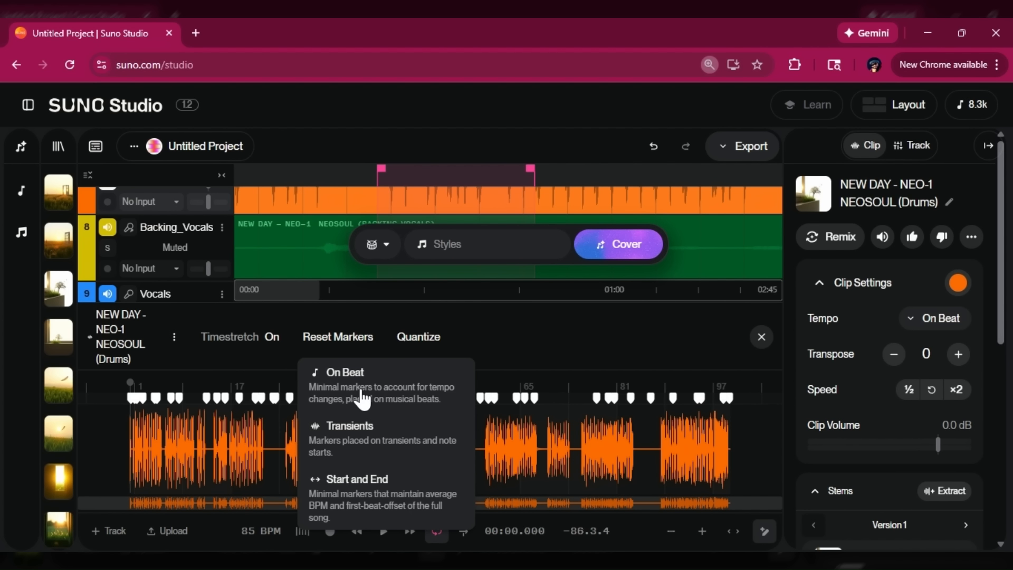
{"action": "key", "text": "ctrl+plus"}
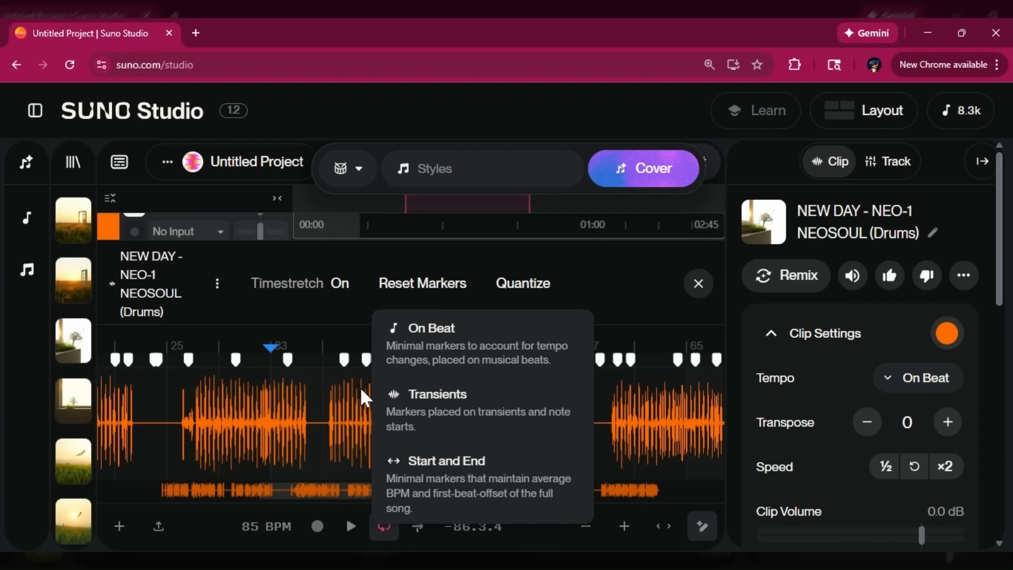
{"action": "key", "text": "ctrl+plus"}
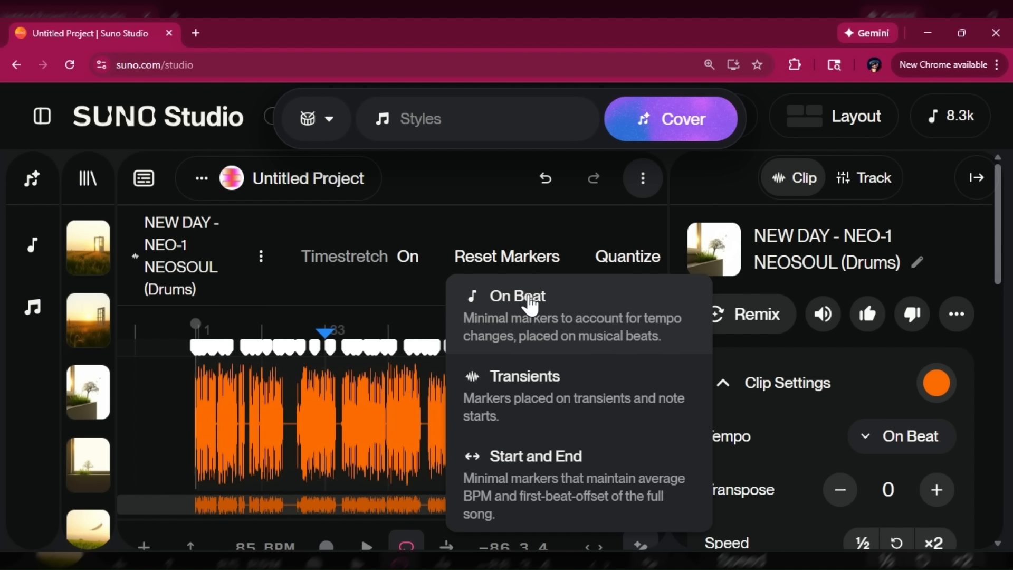
{"action": "left_click", "coordinate": [529, 300]}
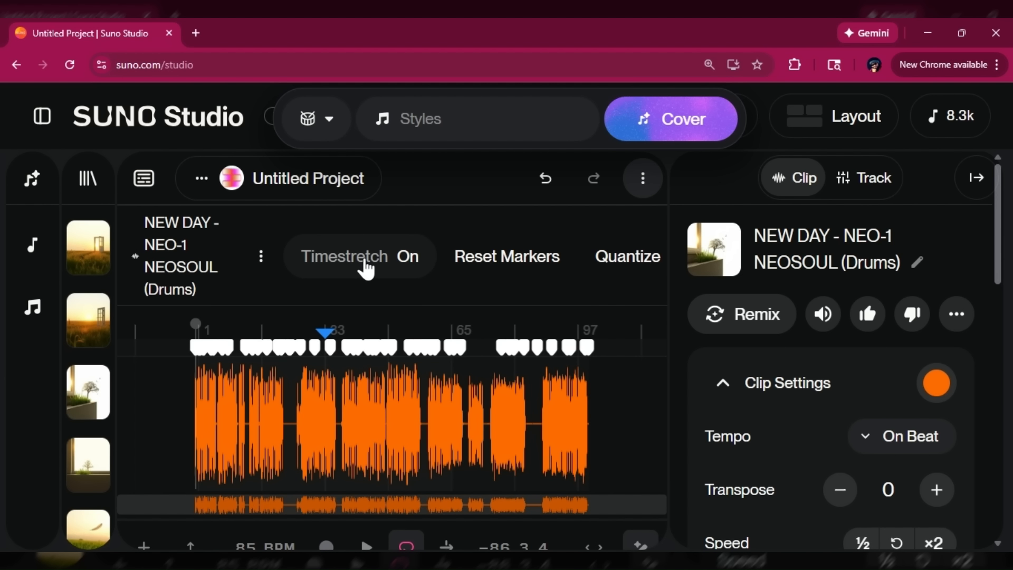
Toggle Timestretch off and on, then reset markers to Start and End
{"action": "left_click", "coordinate": [481, 263]}
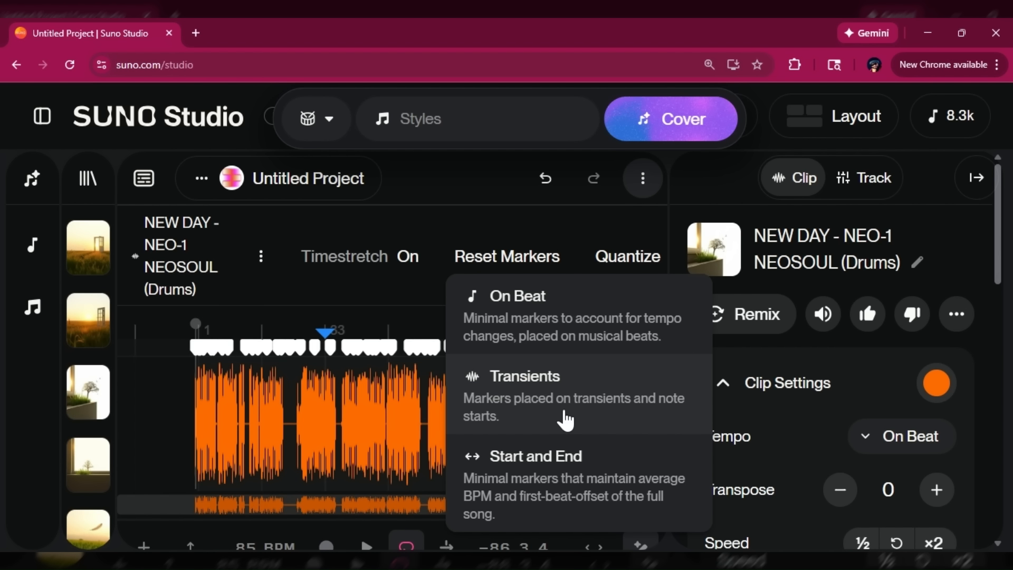
{"action": "key", "text": "Escape"}
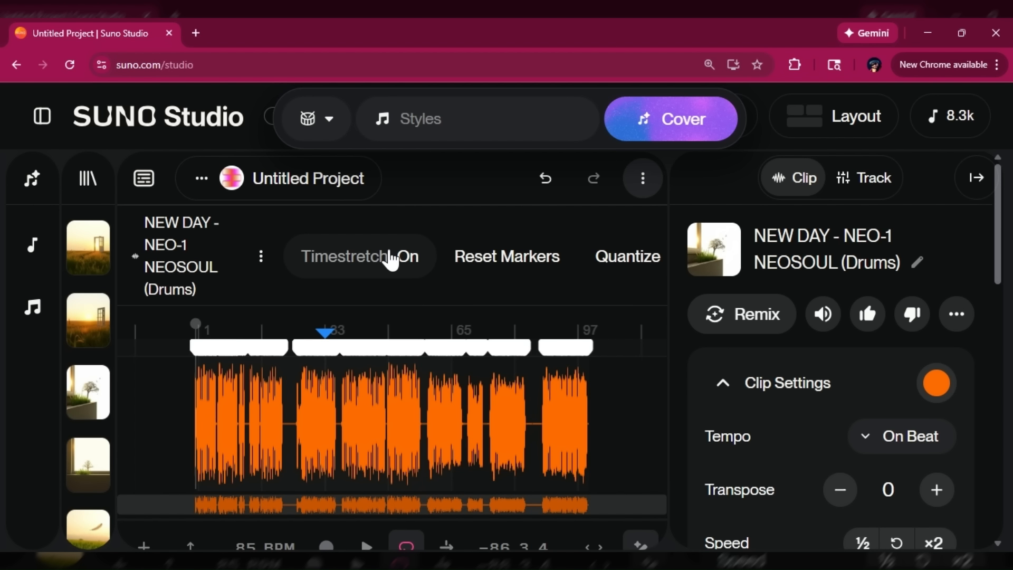
{"action": "left_click", "coordinate": [408, 256]}
{"action": "left_click", "coordinate": [378, 263]}
{"action": "left_click", "coordinate": [469, 259]}
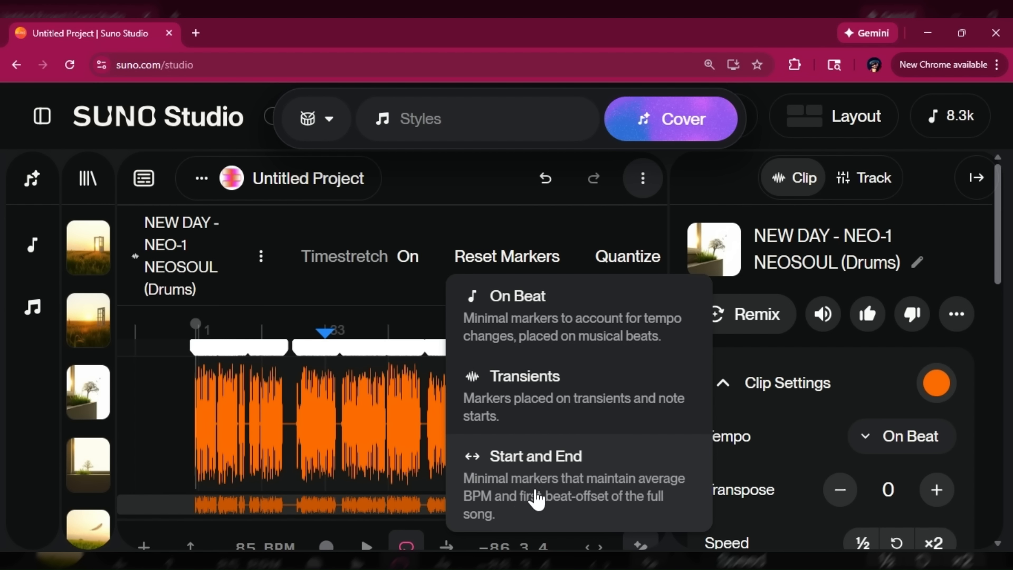
{"action": "left_click", "coordinate": [568, 485]}
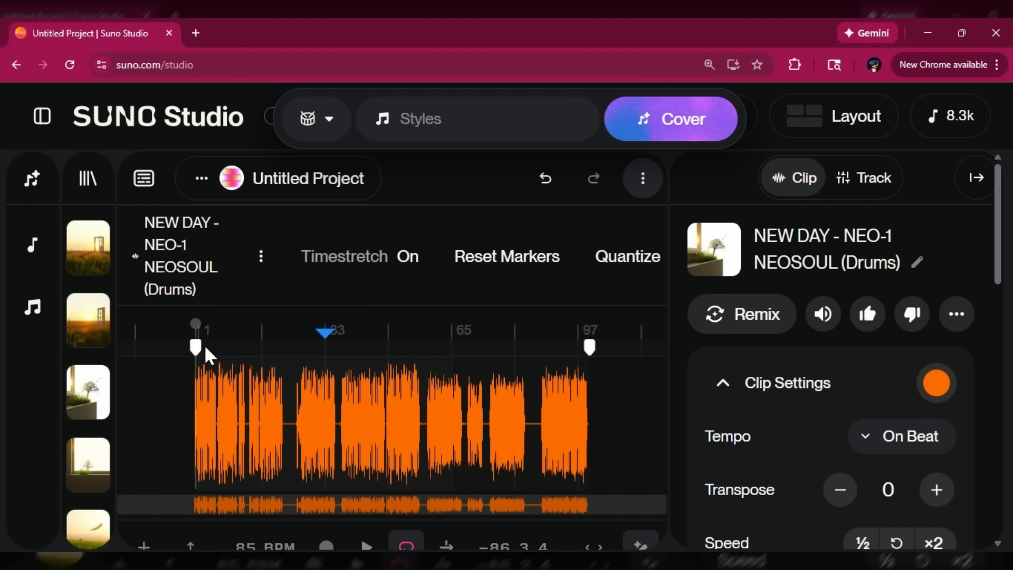
{"action": "left_click", "coordinate": [526, 259]}
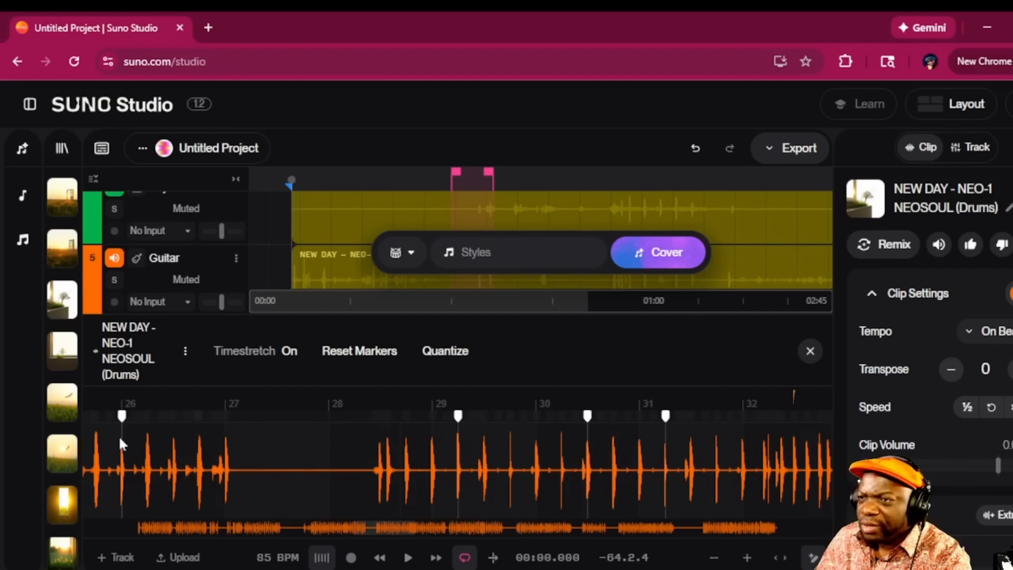
Select a stretch of the drum clip, close the Tempo popup and stop playback
{"action": "left_click_drag", "start_coordinate": [122, 443], "coordinate": [343, 475]}
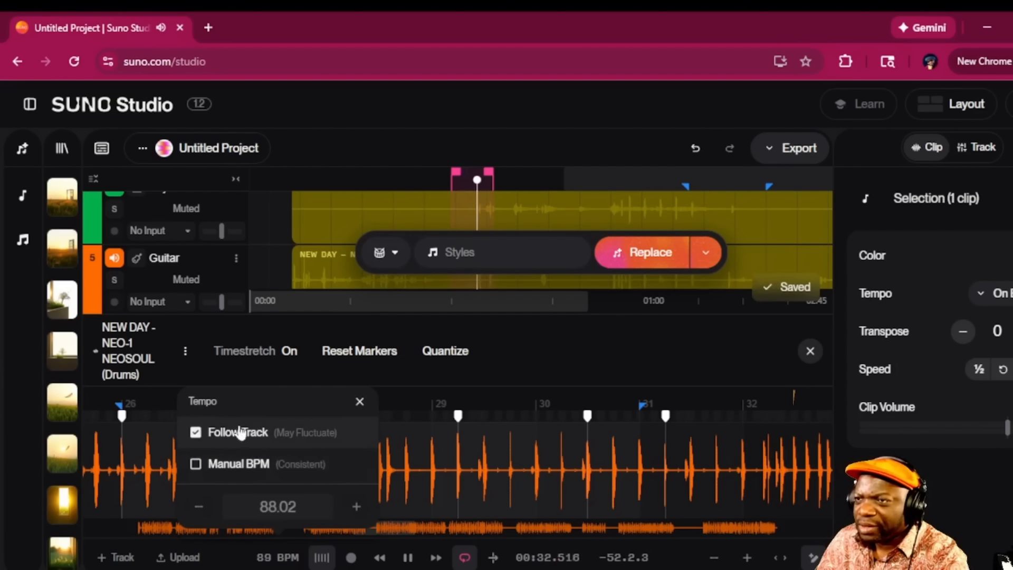
{"action": "left_click", "coordinate": [360, 402]}
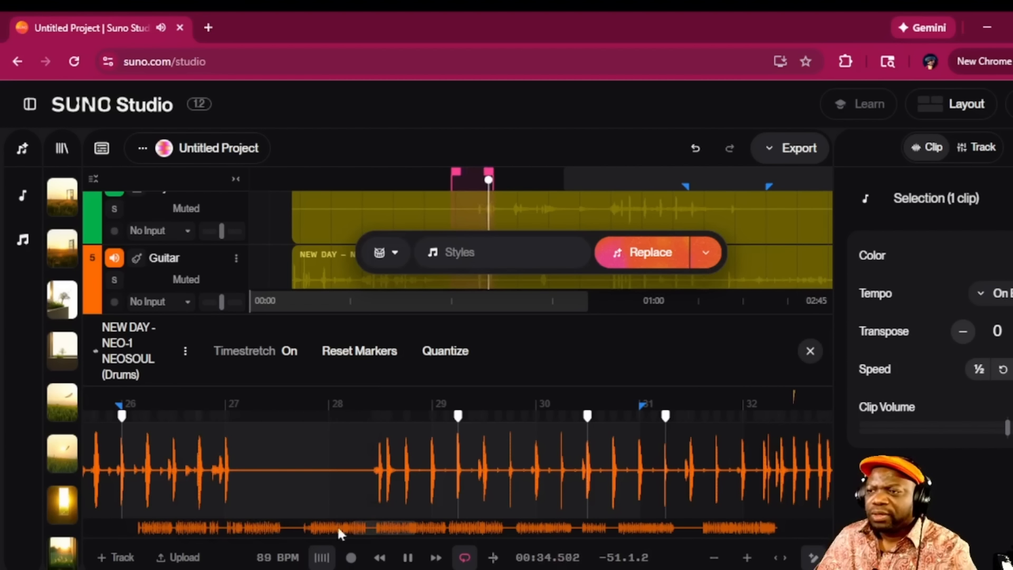
{"action": "left_click", "coordinate": [407, 557]}
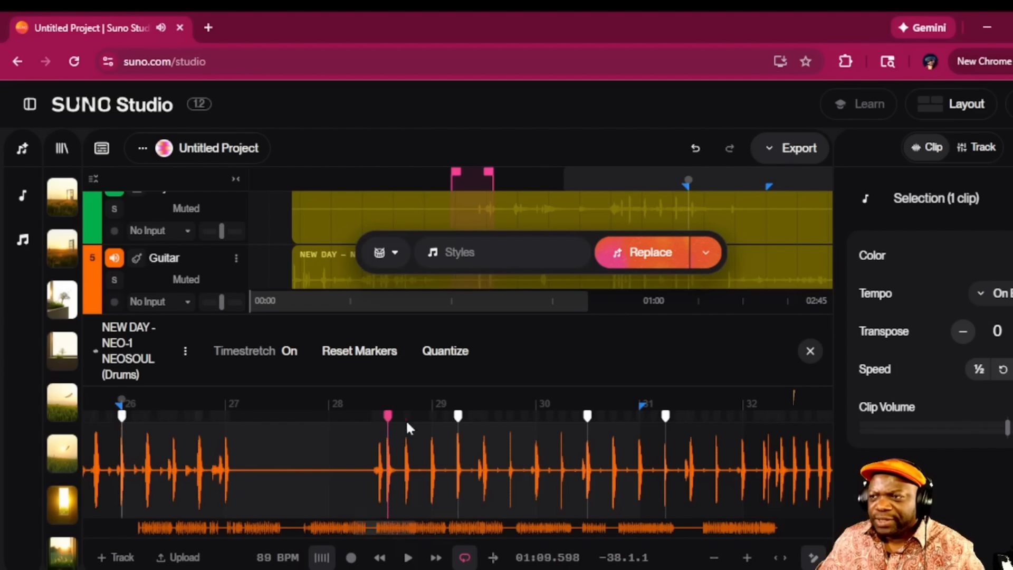
Drag the bar 29 warp marker slightly earlier and set the playhead near 0:58
{"action": "mouse_move", "coordinate": [460, 414]}
{"action": "left_mouse_down"}
{"action": "mouse_move", "coordinate": [402, 422]}
{"action": "mouse_move", "coordinate": [449, 435]}
{"action": "left_mouse_up"}
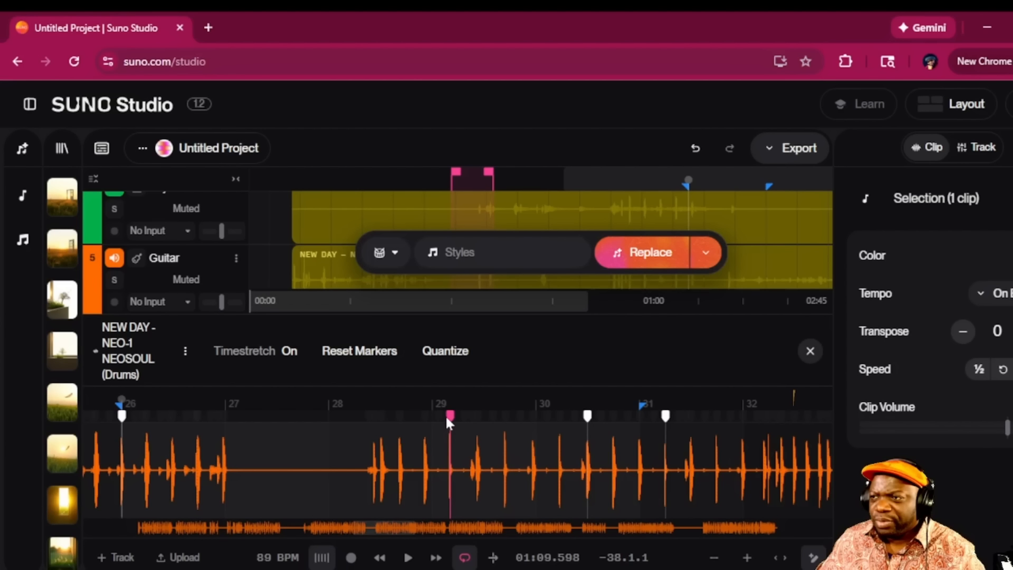
{"action": "mouse_move", "coordinate": [450, 422]}
{"action": "left_mouse_down"}
{"action": "mouse_move", "coordinate": [401, 422]}
{"action": "mouse_move", "coordinate": [424, 425]}
{"action": "left_mouse_up"}
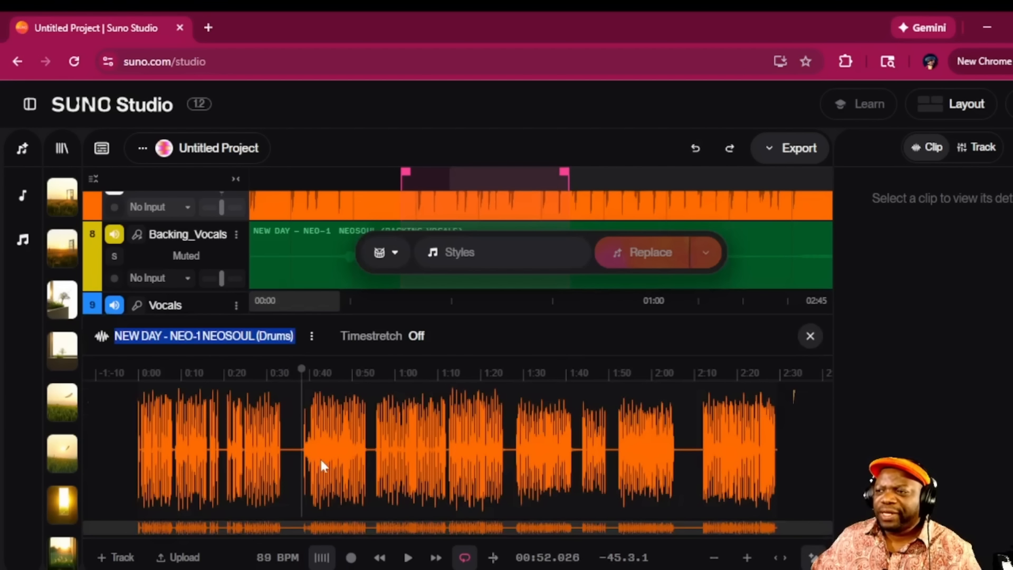
{"action": "left_click", "coordinate": [392, 435]}
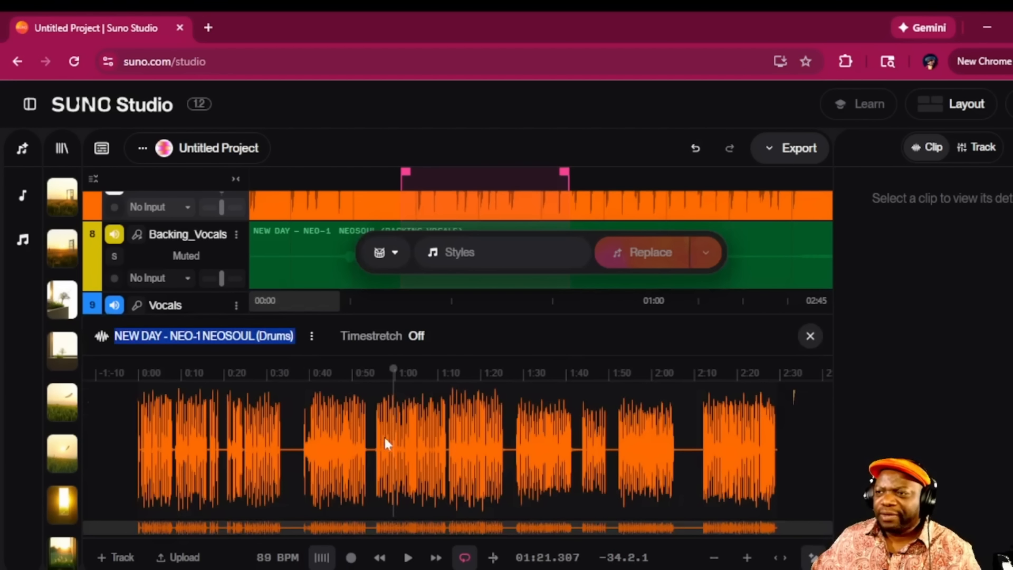
Switch Timestretch back on for the Drums clip
{"action": "left_click", "coordinate": [390, 338]}
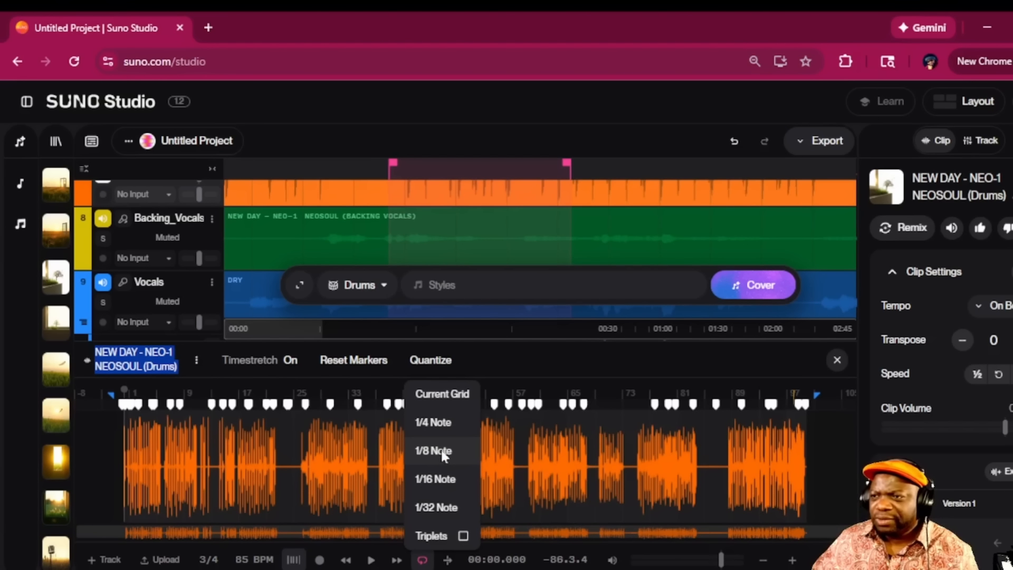
Quantize the Drums warp markers to the chosen note grid and play them back
{"action": "left_click", "coordinate": [435, 478]}
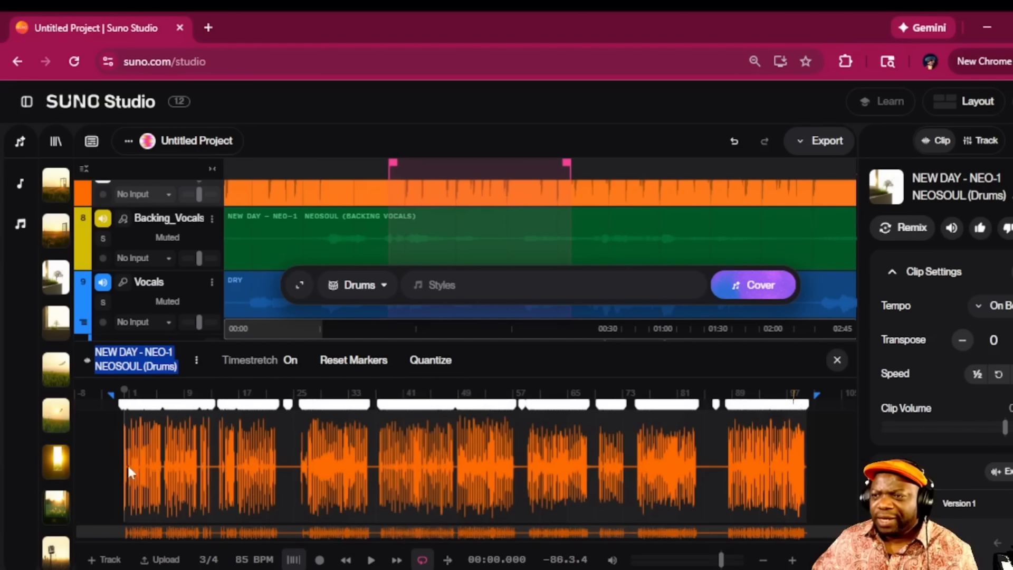
{"action": "left_click", "coordinate": [371, 560]}
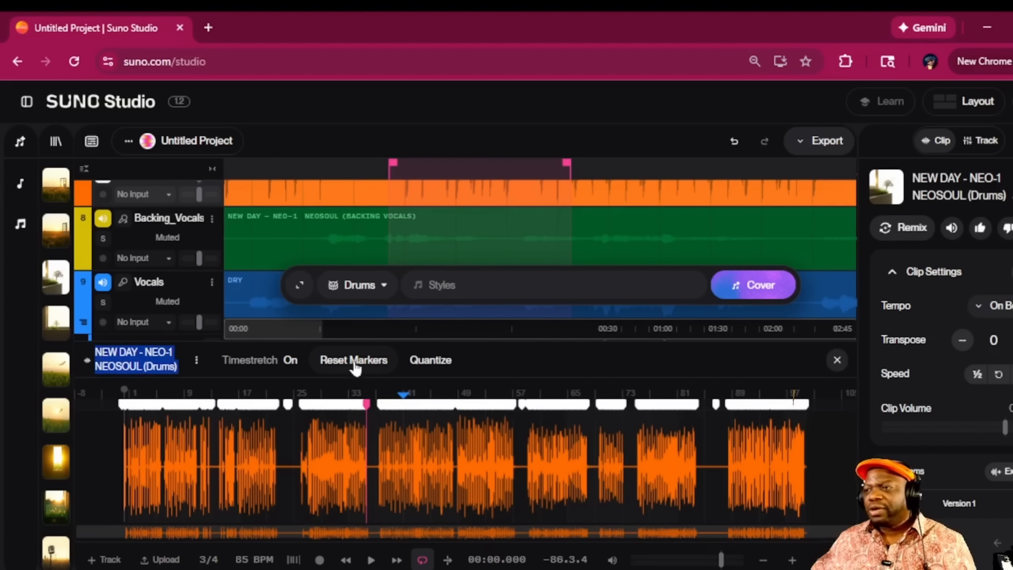
{"action": "left_click", "coordinate": [430, 360]}
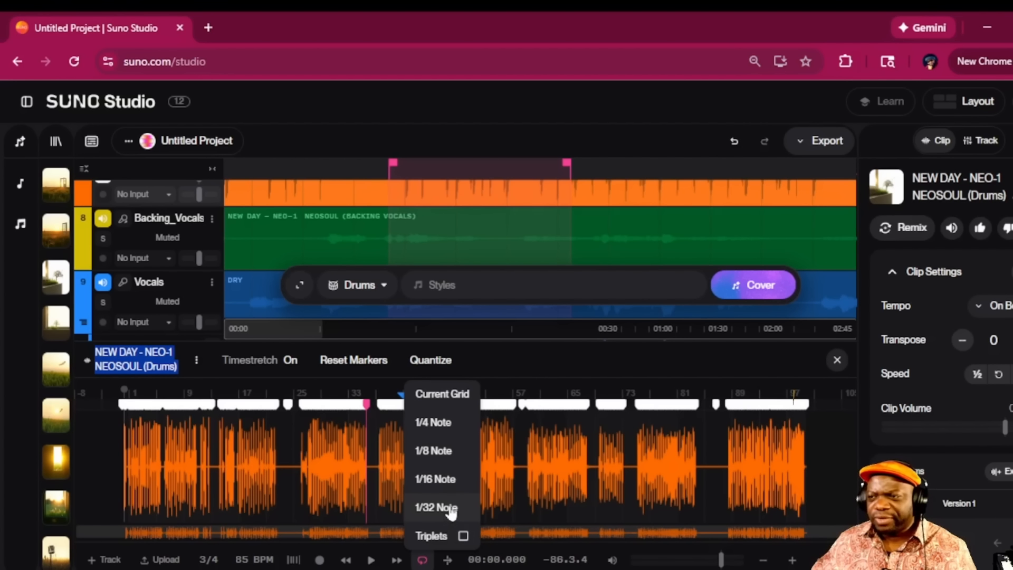
{"action": "left_click", "coordinate": [492, 377]}
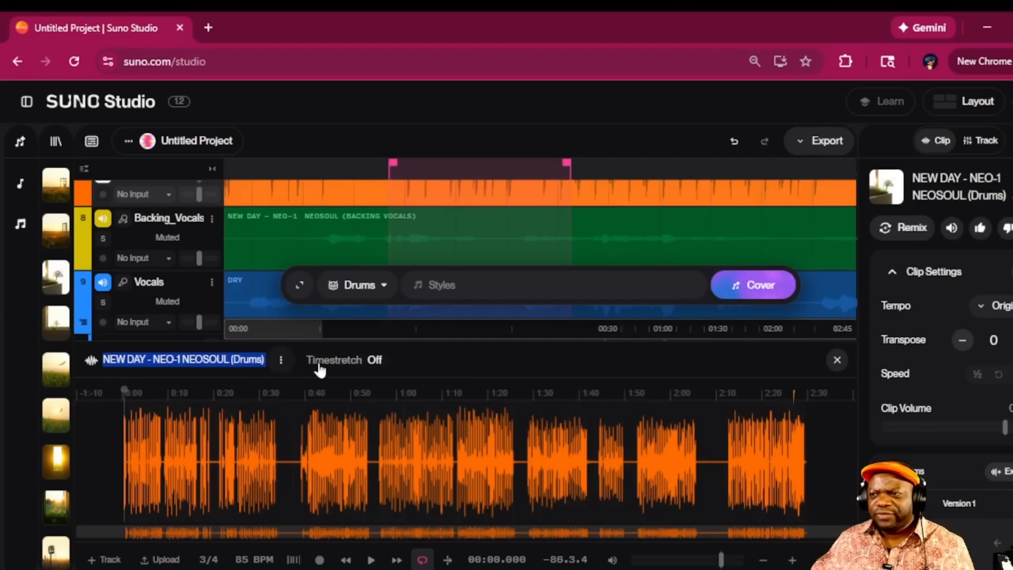
{"action": "left_click", "coordinate": [289, 361]}
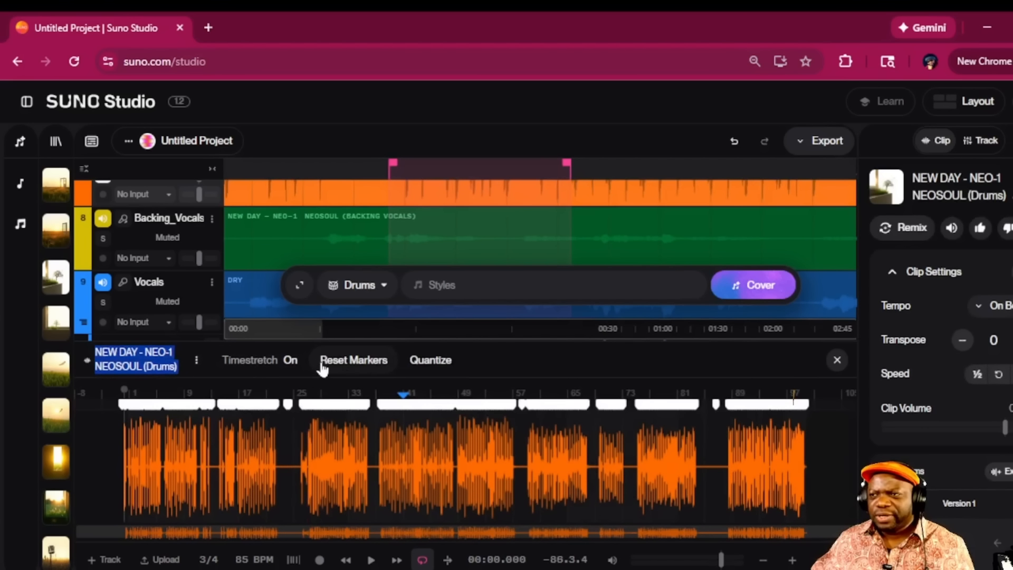
Nudge the bar 33 warp marker and restore it, then dismiss the Quantize choices unapplied
{"action": "left_click", "coordinate": [368, 404]}
{"action": "mouse_move", "coordinate": [318, 406]}
{"action": "left_mouse_down"}
{"action": "mouse_move", "coordinate": [434, 415]}
{"action": "mouse_move", "coordinate": [353, 419]}
{"action": "left_mouse_up"}
{"action": "double_click", "coordinate": [354, 368]}
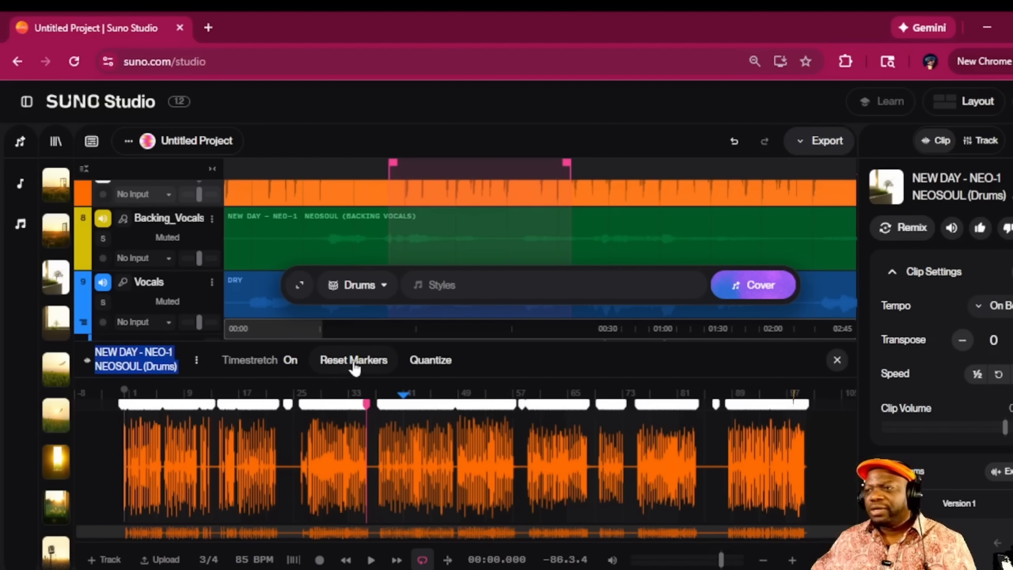
{"action": "left_click", "coordinate": [436, 363]}
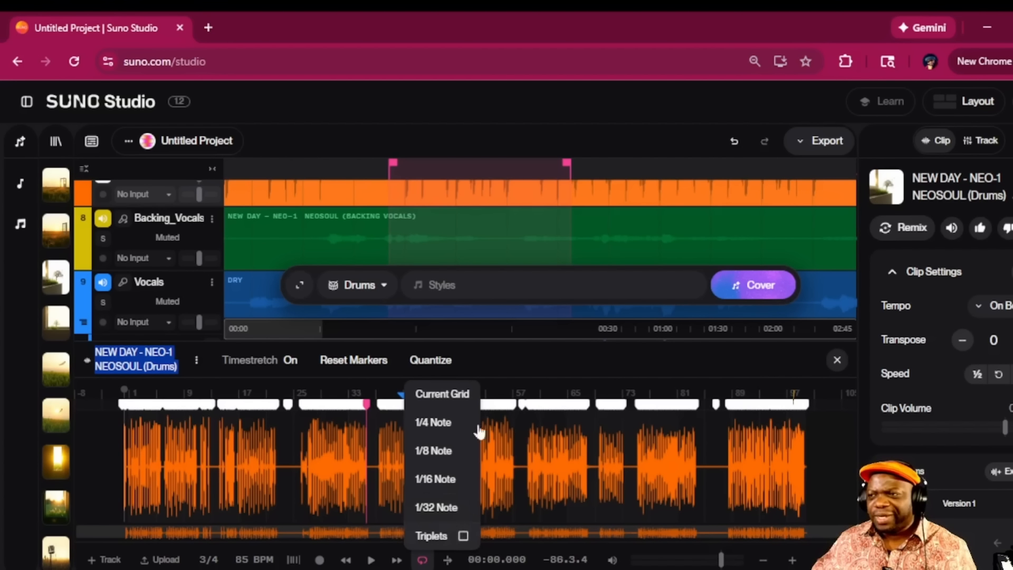
{"action": "left_click", "coordinate": [496, 382]}
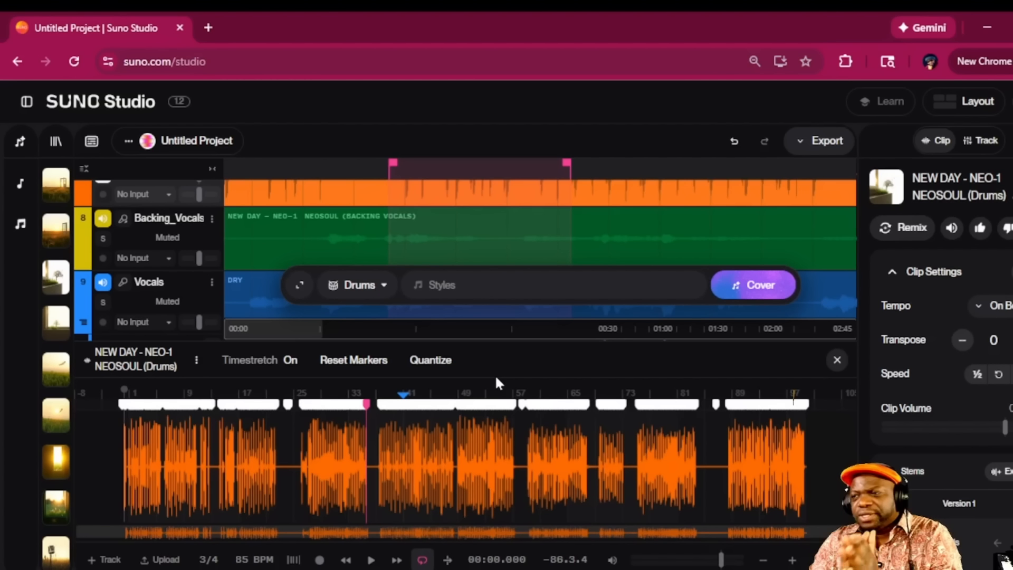